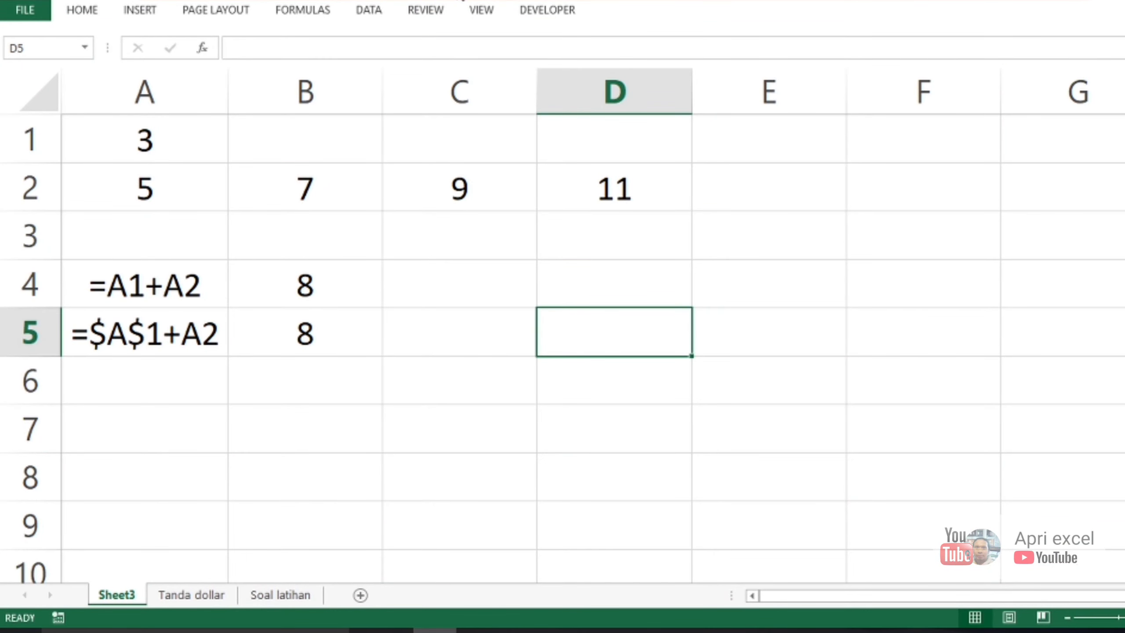
- Inspect the formulas in B4 (relative A1+A2) and B5 ($A$1+A2) without changing them
click(128, 341)
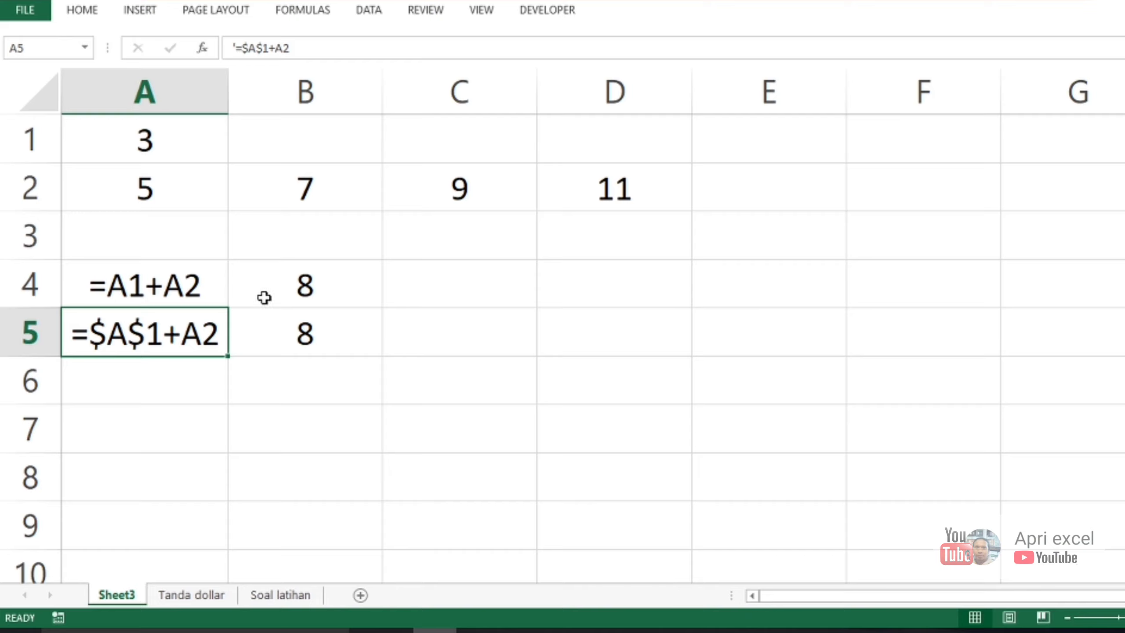
double_click(326, 285)
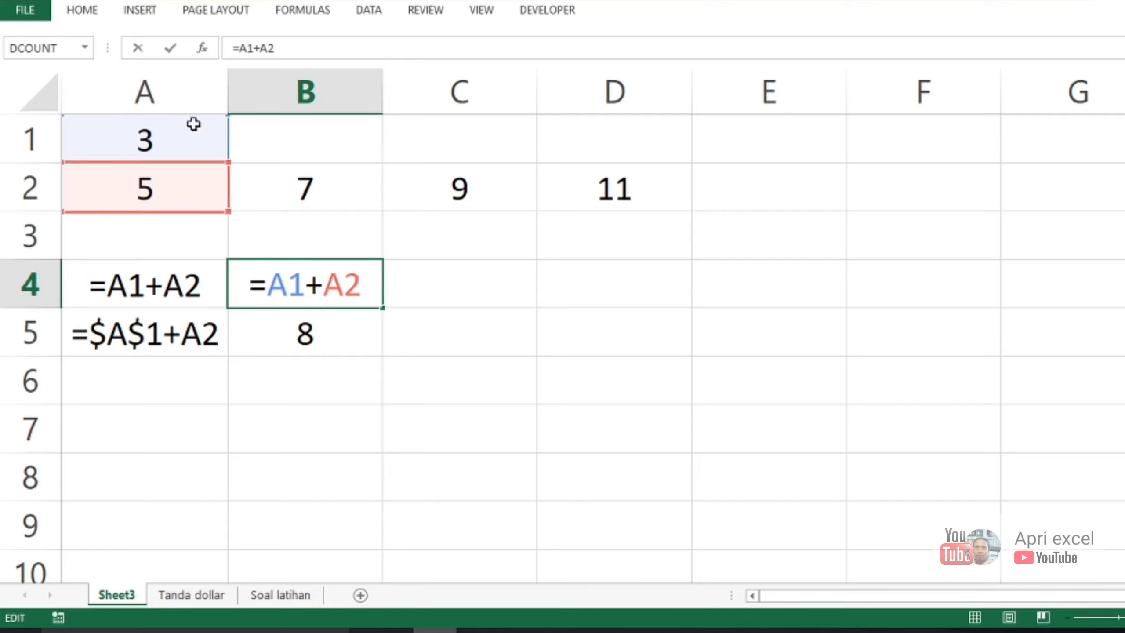
key(Escape)
click(354, 332)
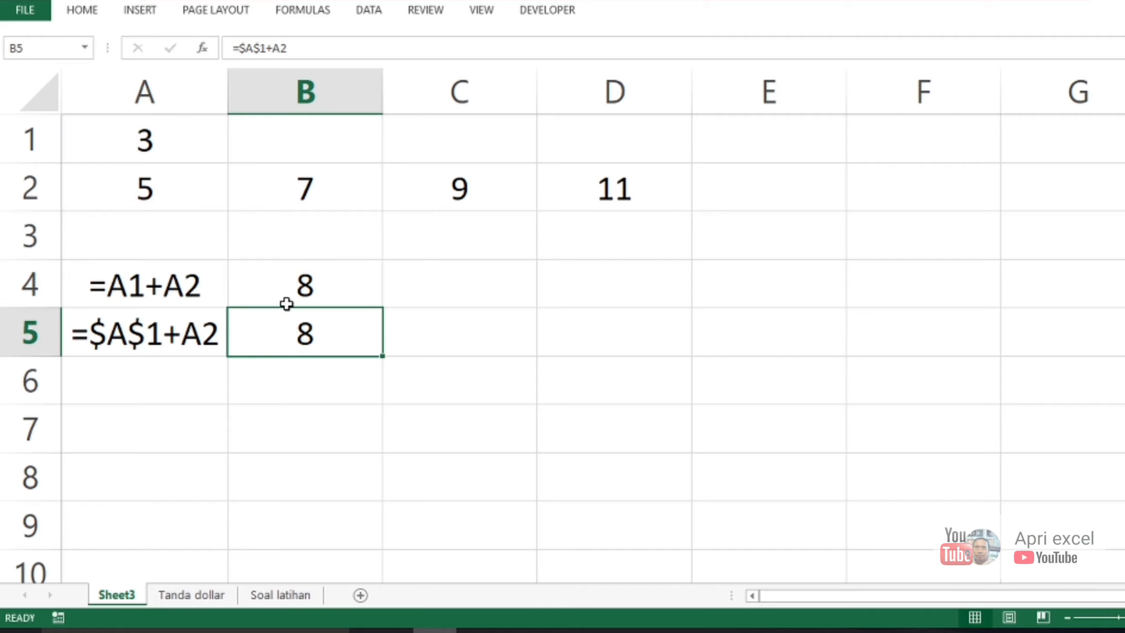
double_click(310, 335)
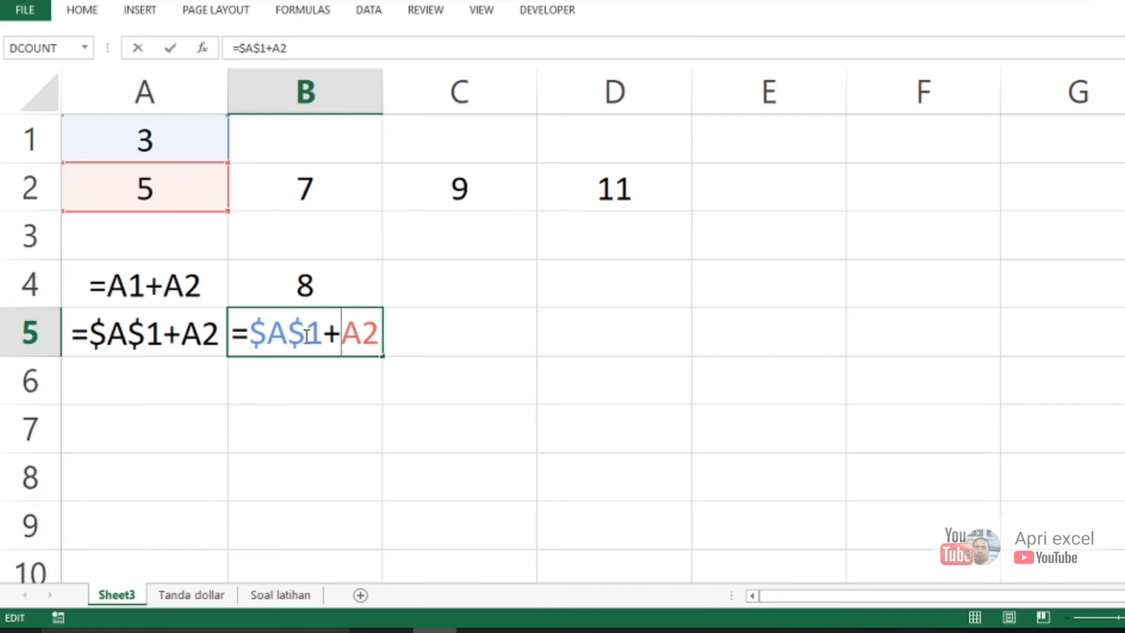
key(Escape)
- Fill B4's relative formula across to D4 and confirm C4 and D4 show 7 and 9
click(308, 271)
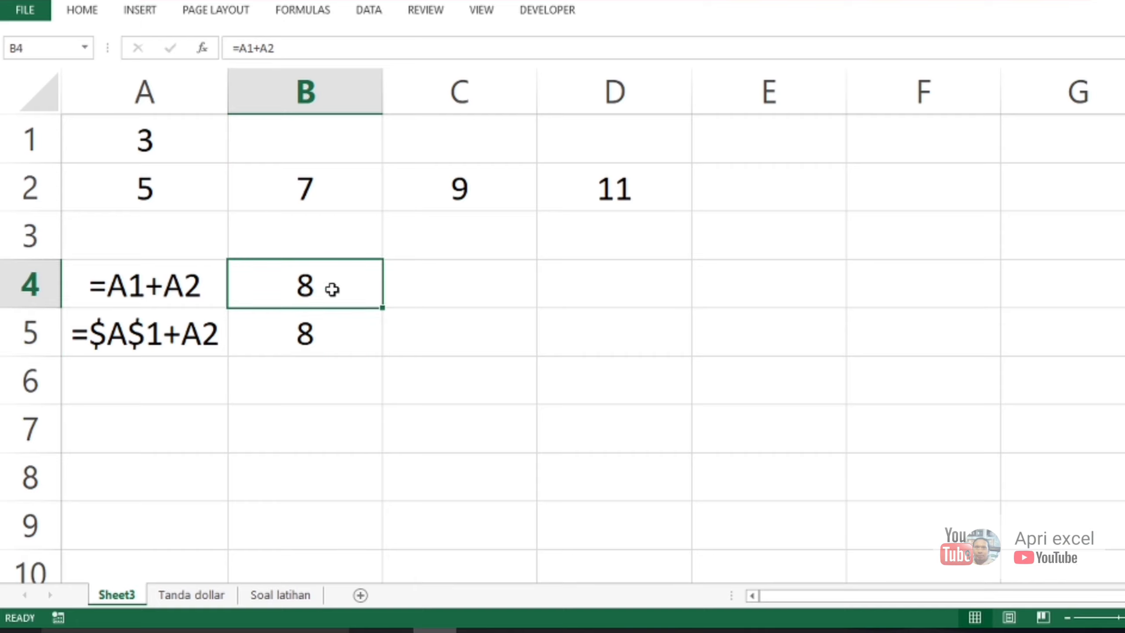
drag(386, 308, 699, 312)
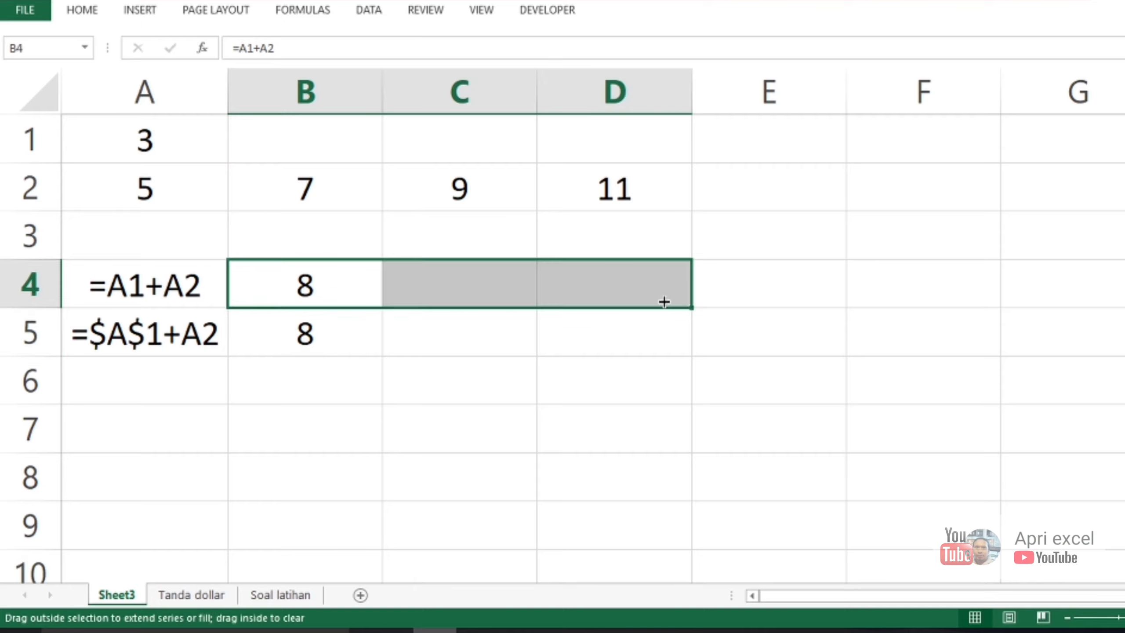
double_click(468, 284)
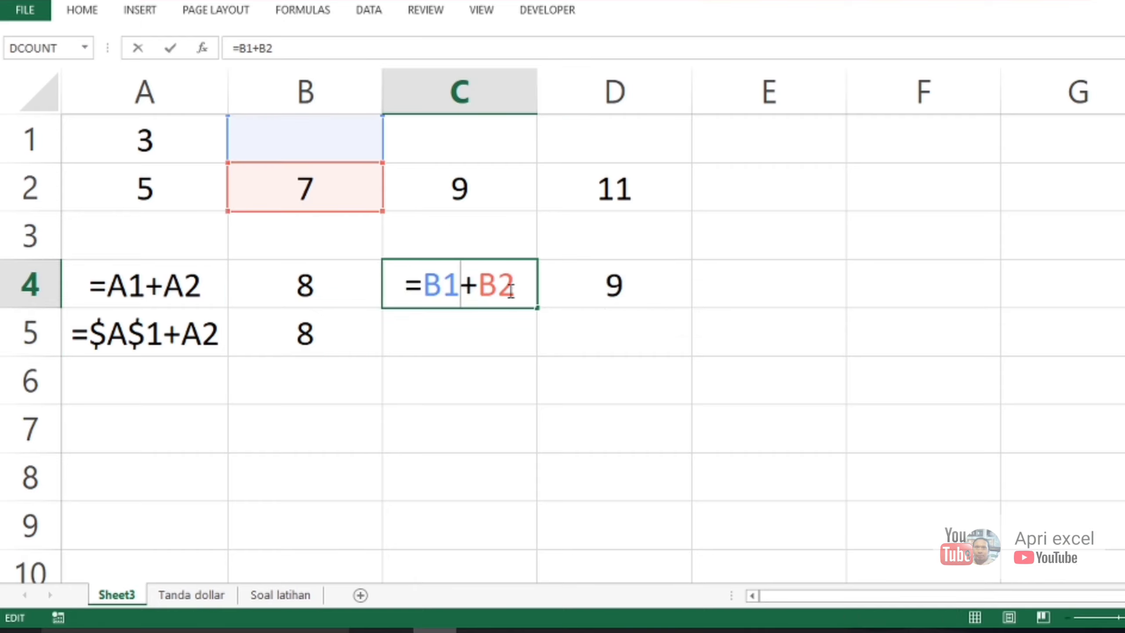
click(611, 284)
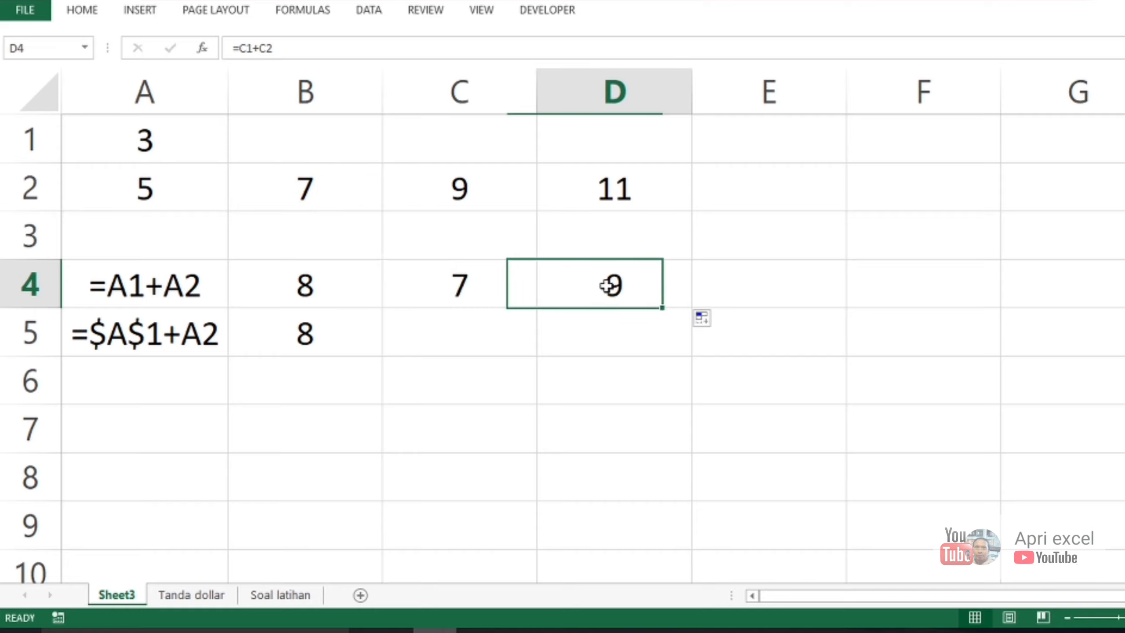
double_click(611, 283)
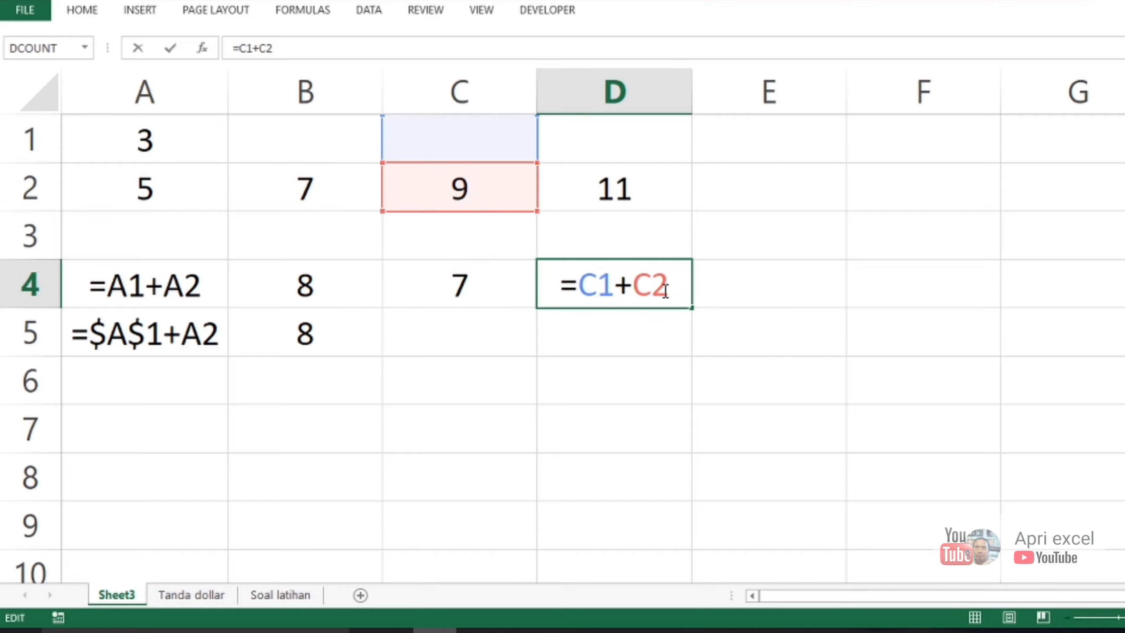
key(Escape)
click(348, 322)
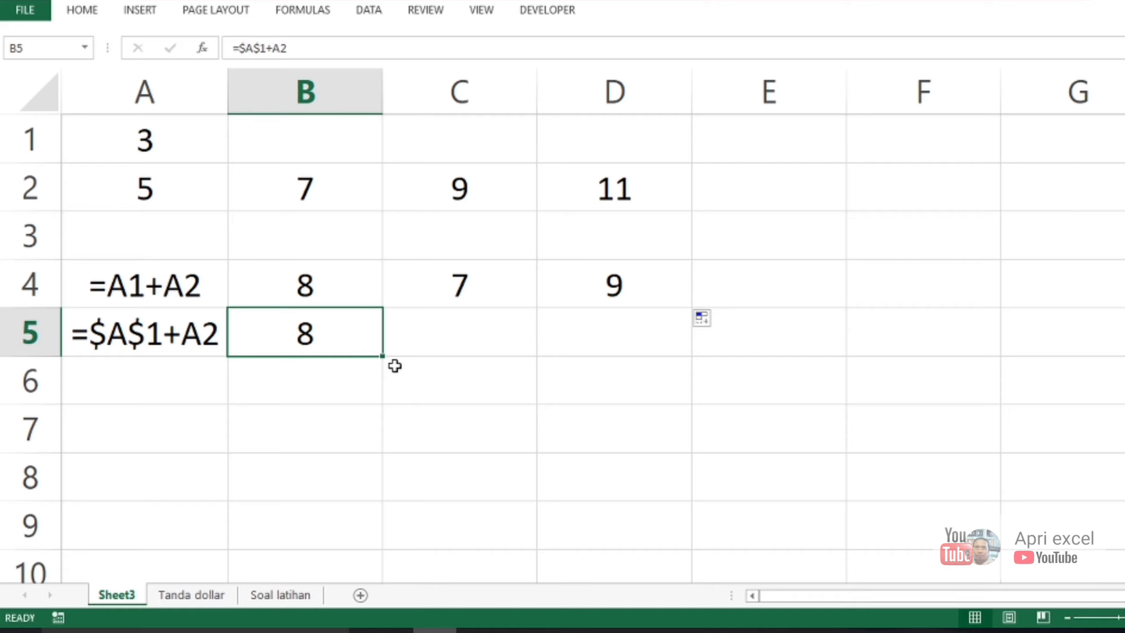
- Fill B5's $A$1-locked formula to D5, giving 10 and 12, and compare it with D4
click(530, 382)
click(338, 334)
mouse_move(381, 357)
mouse_down()
mouse_move(636, 371)
mouse_move(620, 351)
mouse_up()
double_click(458, 319)
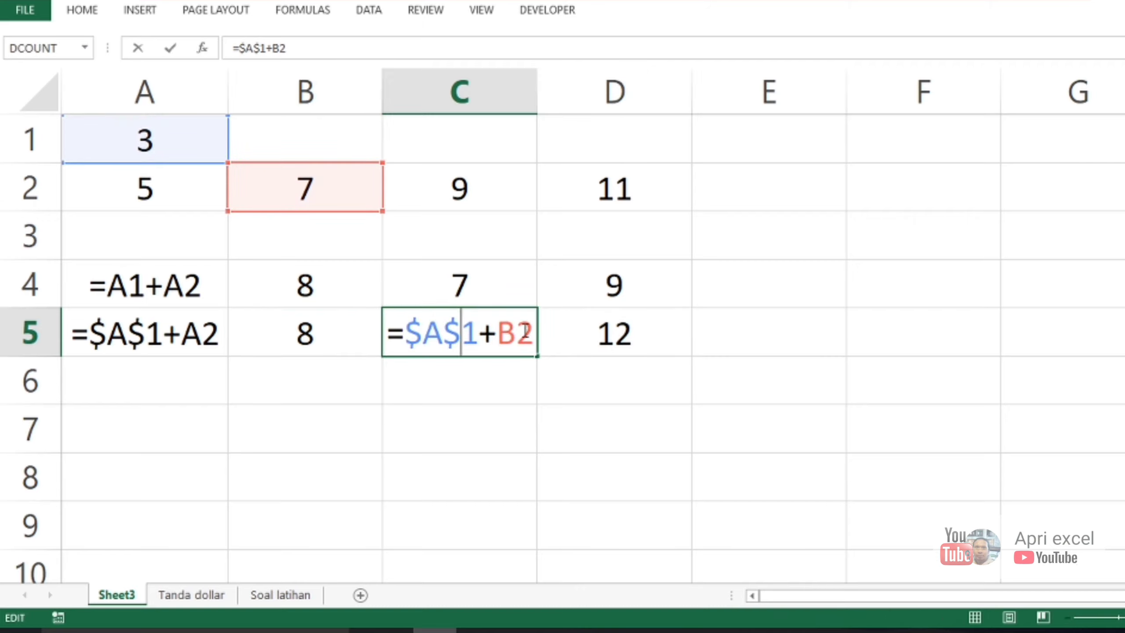
key(Escape)
double_click(616, 335)
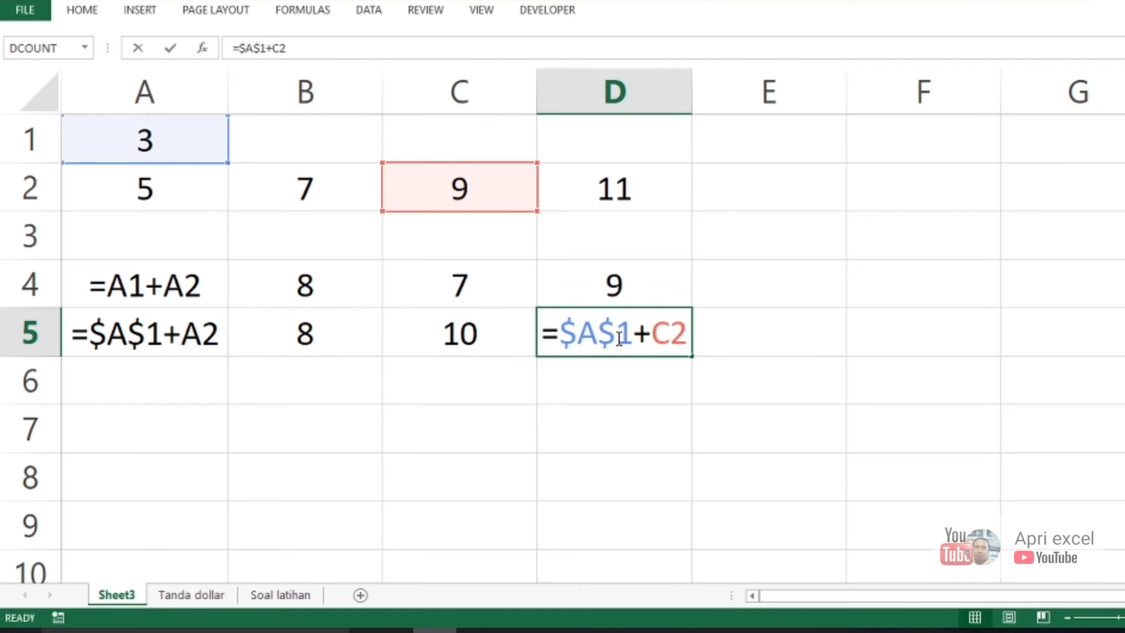
key(Escape)
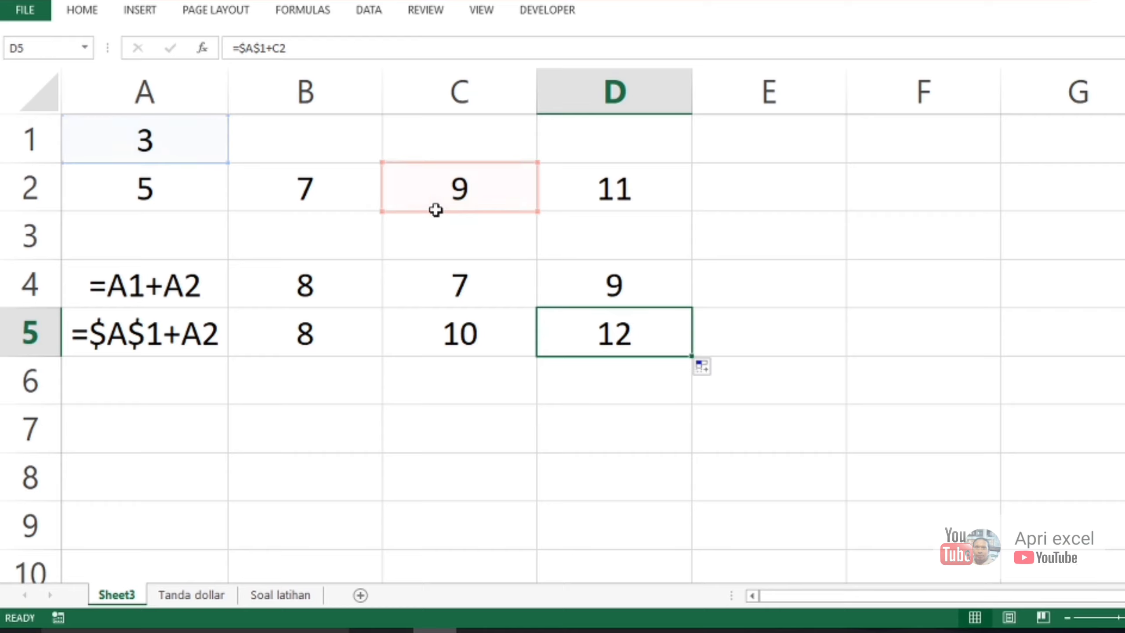
double_click(585, 284)
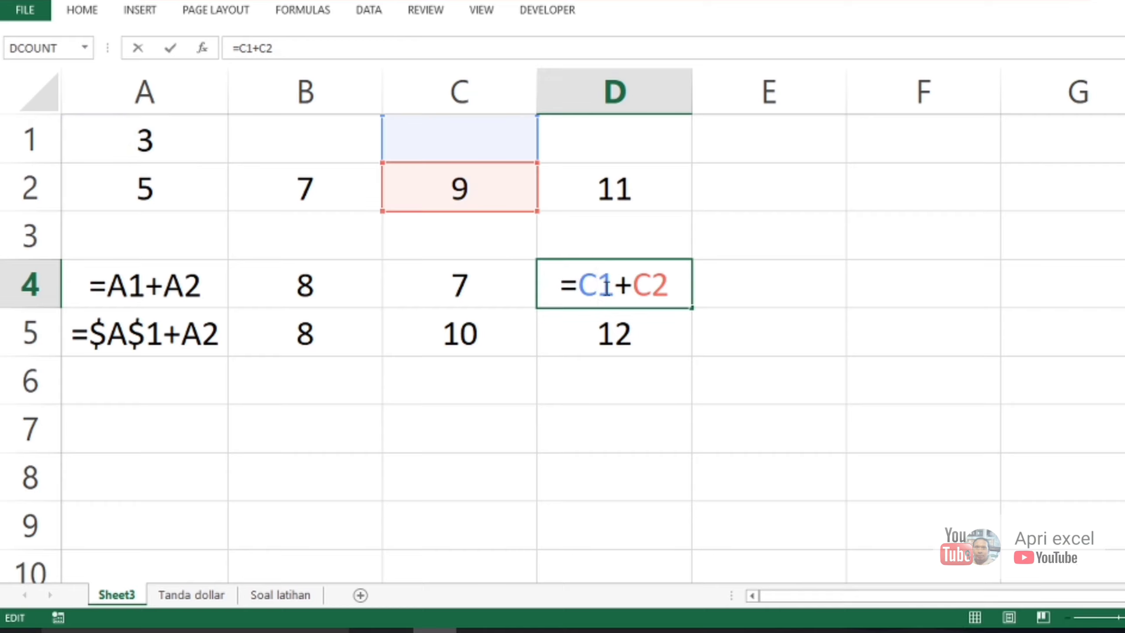
key(Escape)
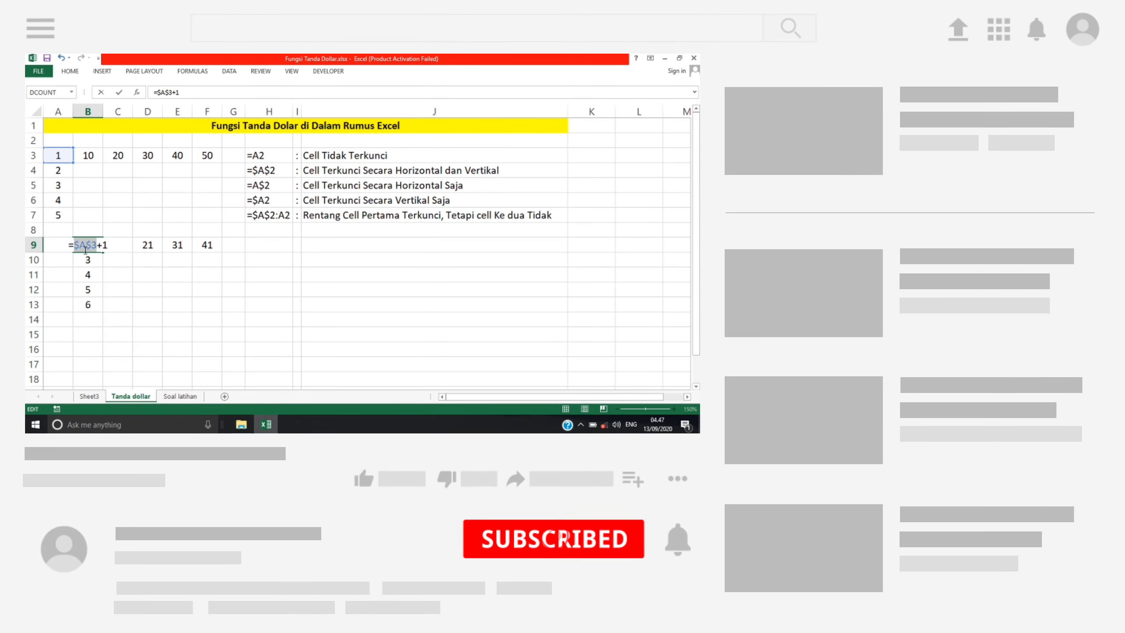
- Enter a locked-reference test formula in B9 and copy it down to B13 and across row 9
key(Return)
drag(104, 252, 105, 311)
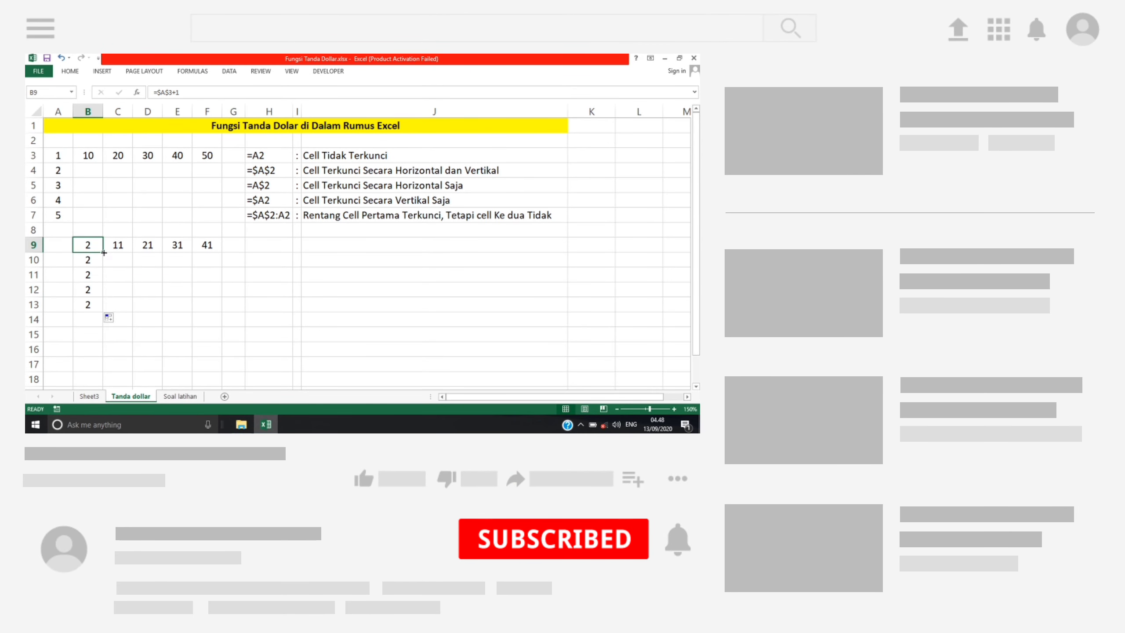
key(Return)
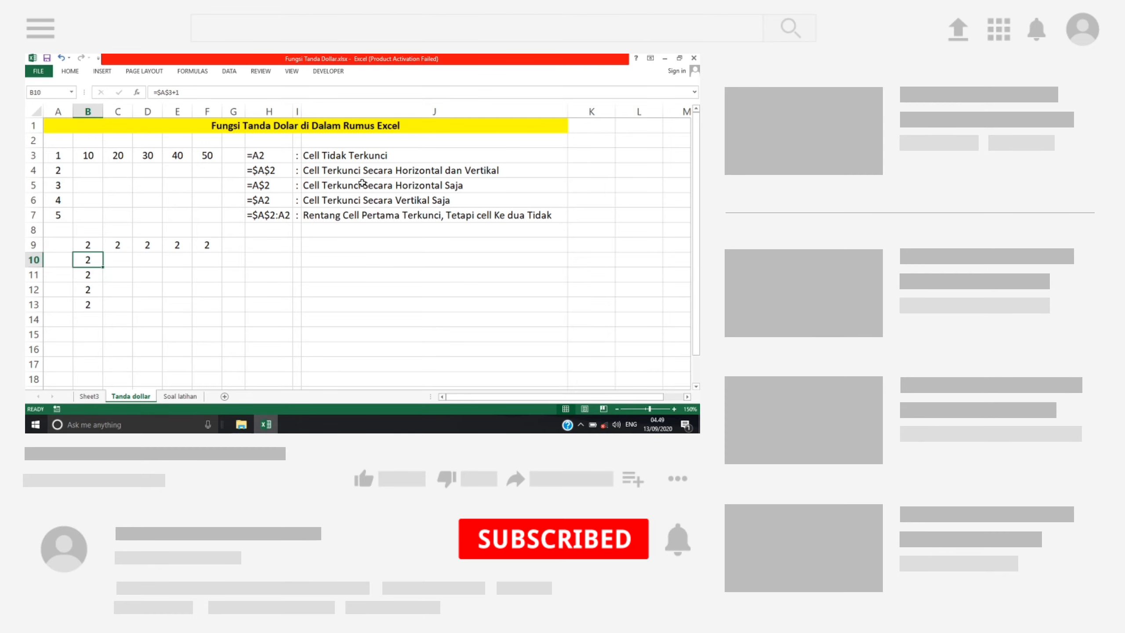
drag(103, 252, 220, 252)
double_click(92, 244)
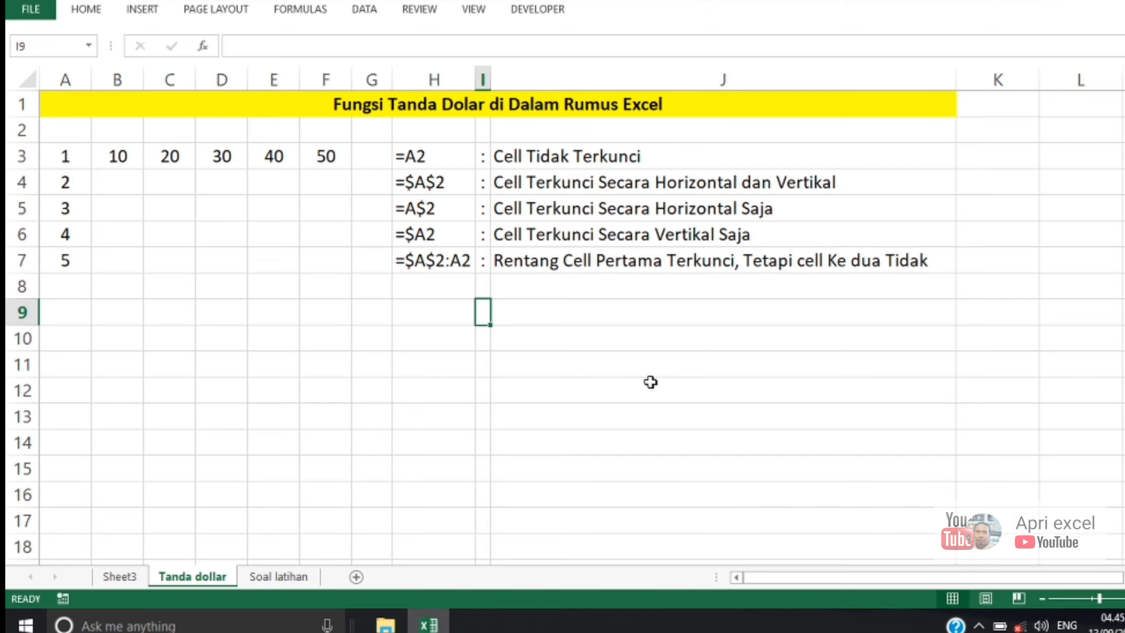
- Type the formula =A3+1 into B9 on the Tanda dollar sheet
click(117, 182)
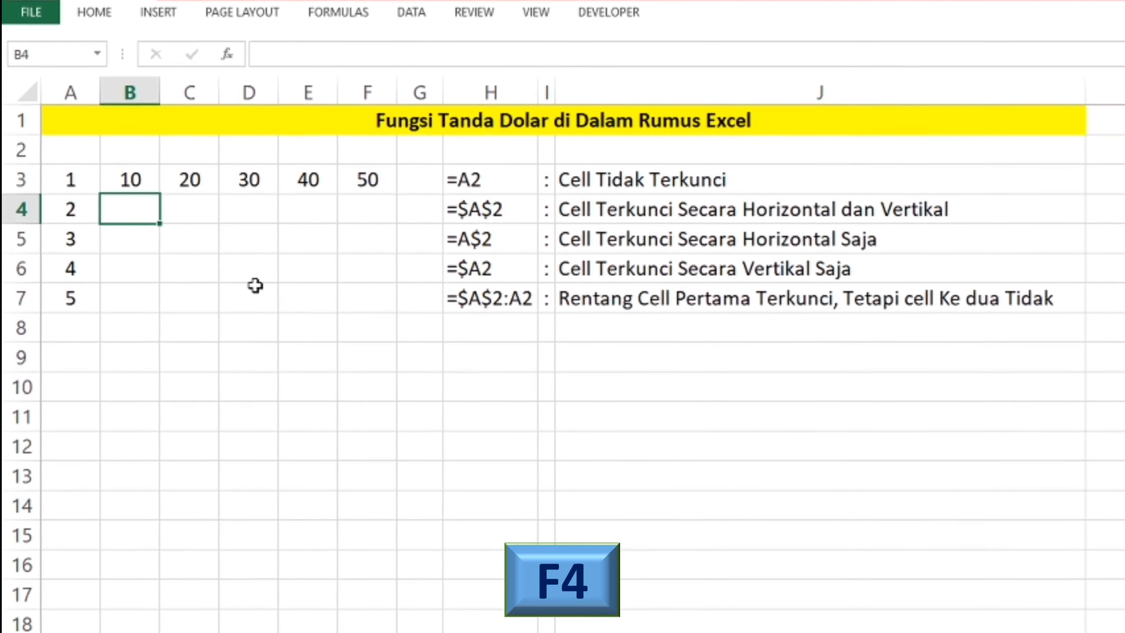
click(172, 243)
click(132, 369)
text(=)
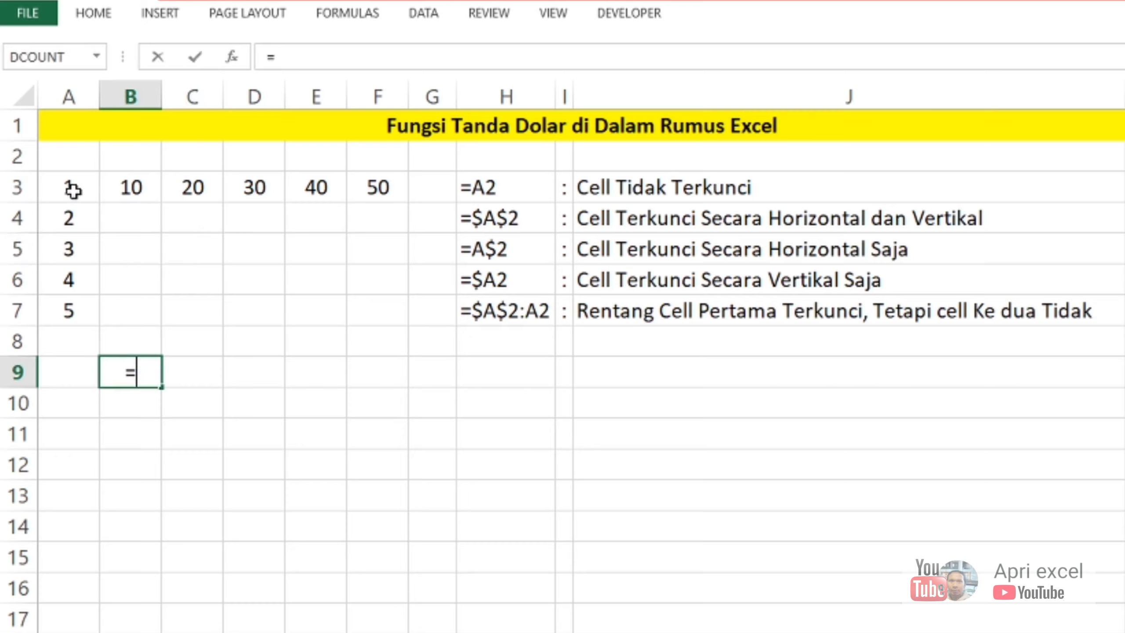
click(73, 190)
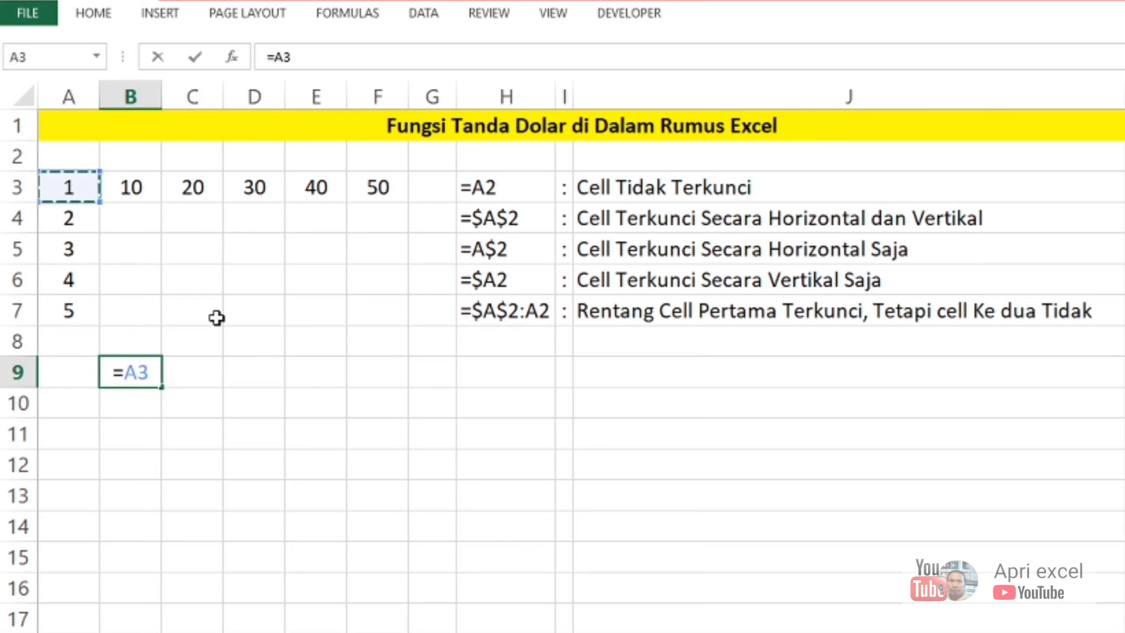
text(+1)
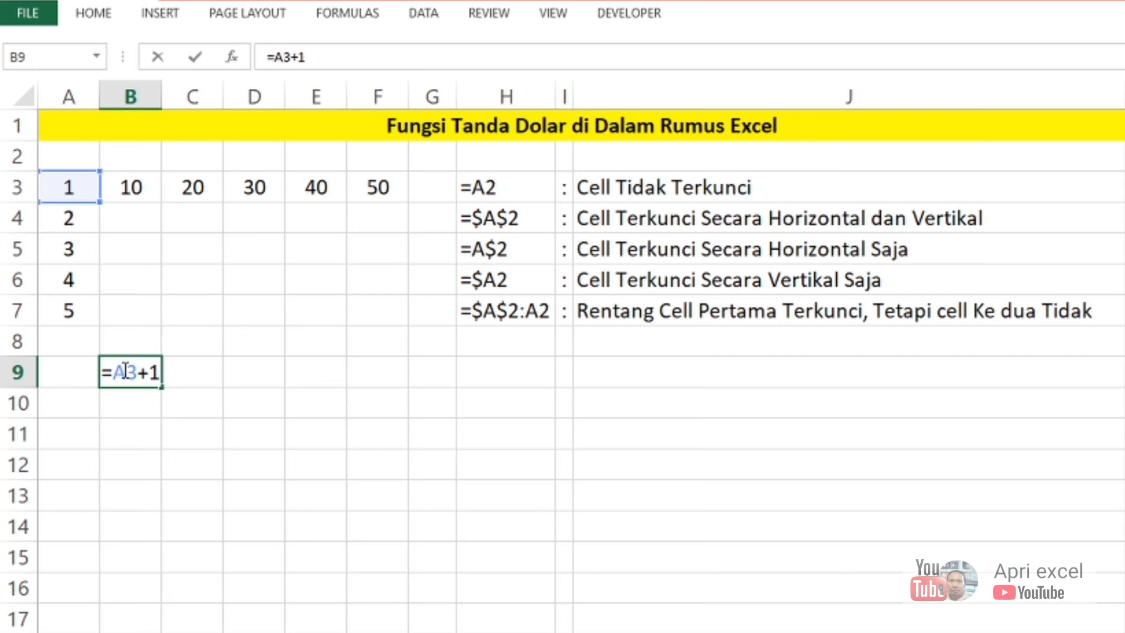
key(Return)
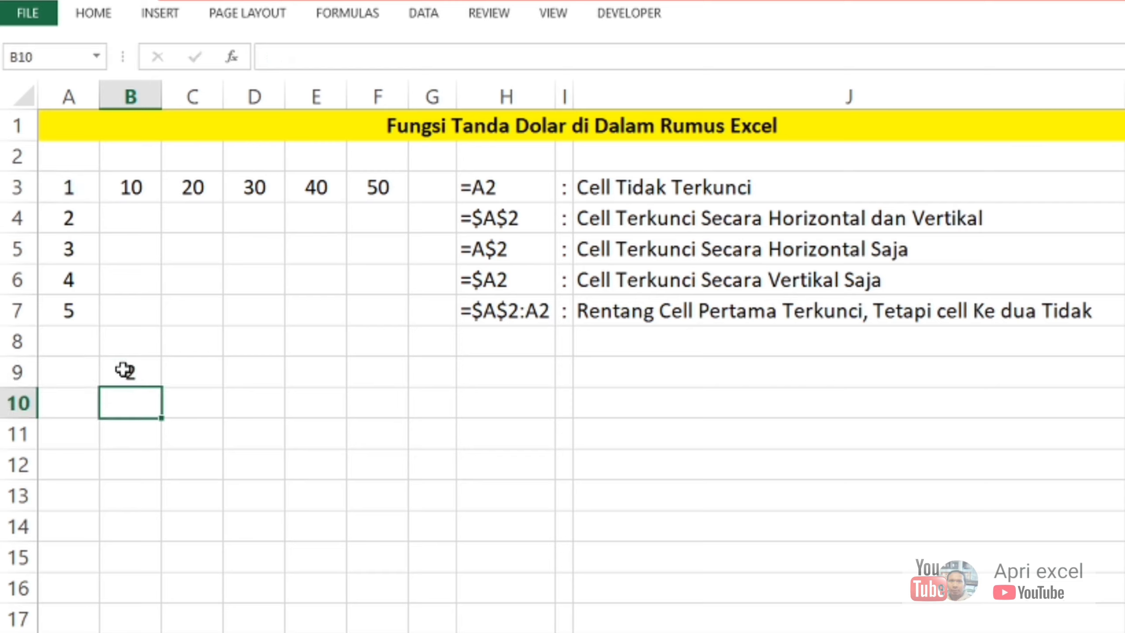
click(125, 370)
drag(161, 386, 188, 593)
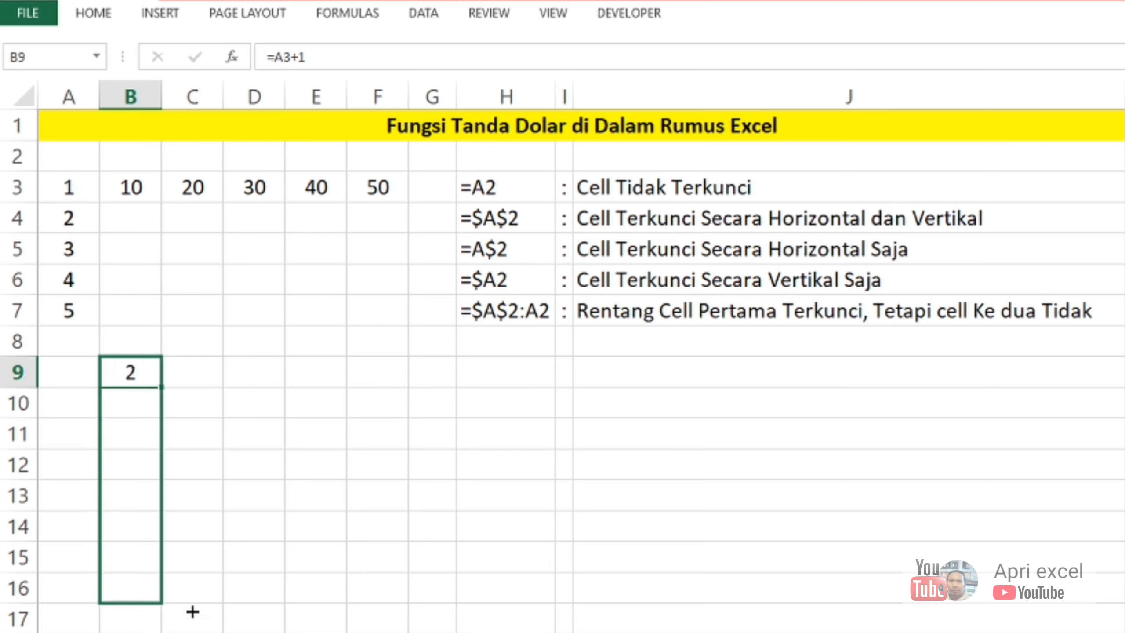
click(130, 499)
double_click(130, 499)
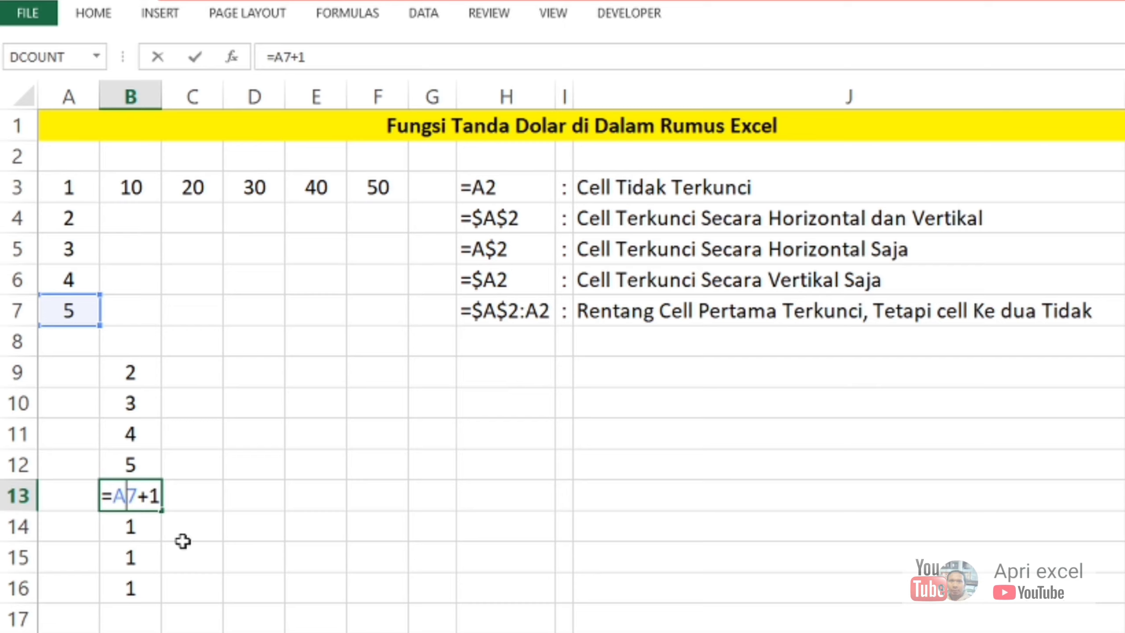
key(ctrl+Return)
key(Down)
key(shift+Down)
key(shift+Down)
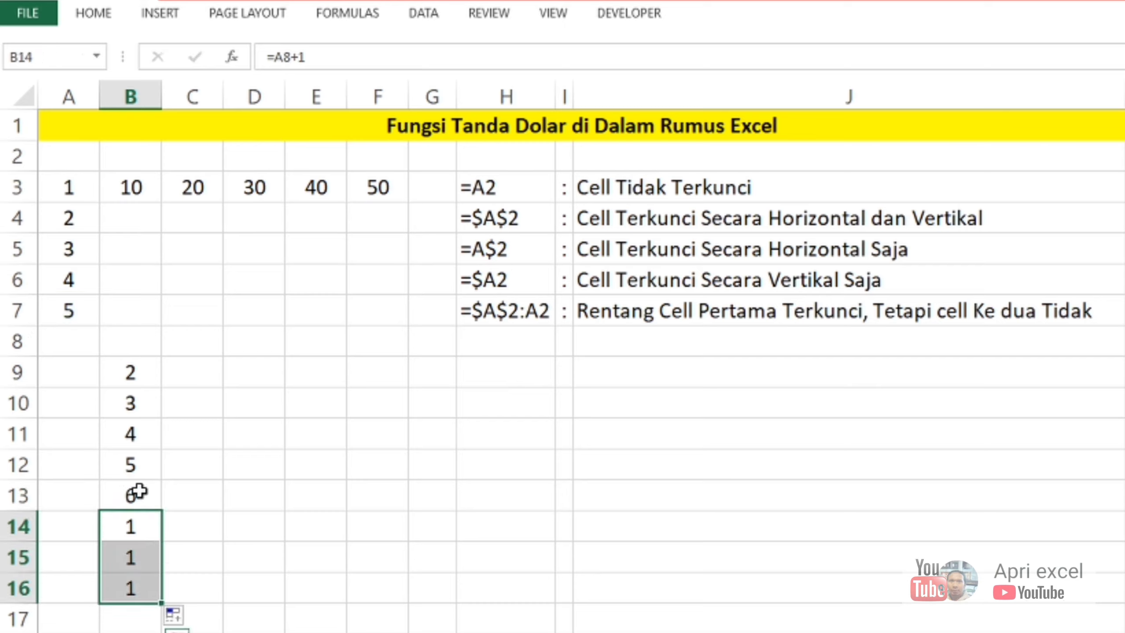
key(Delete)
click(129, 375)
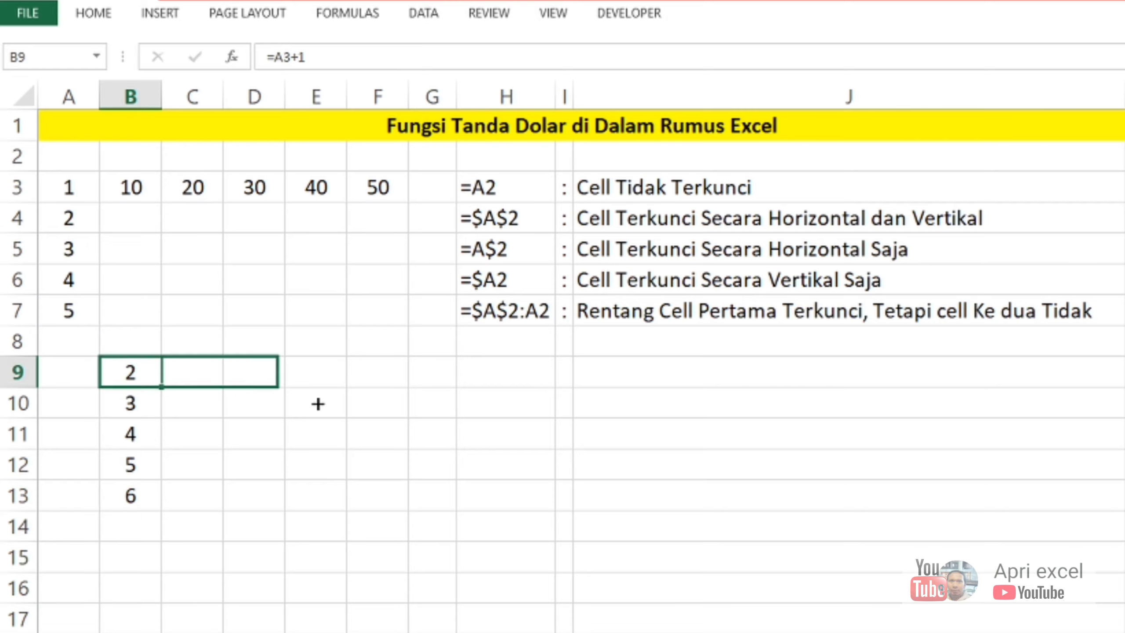
drag(162, 386, 406, 394)
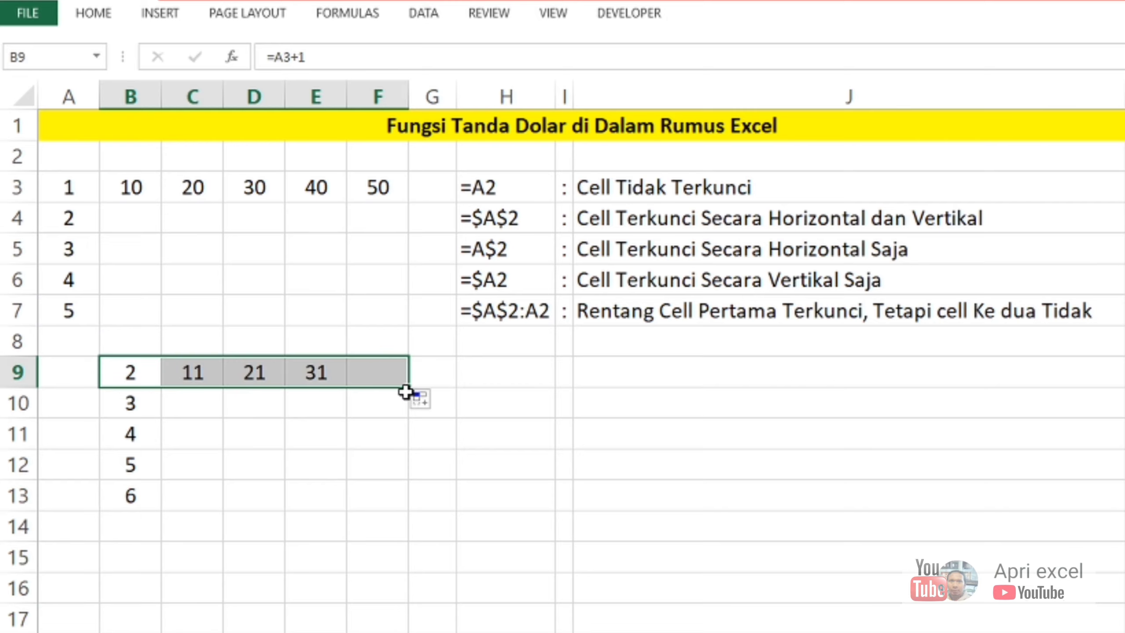
click(193, 372)
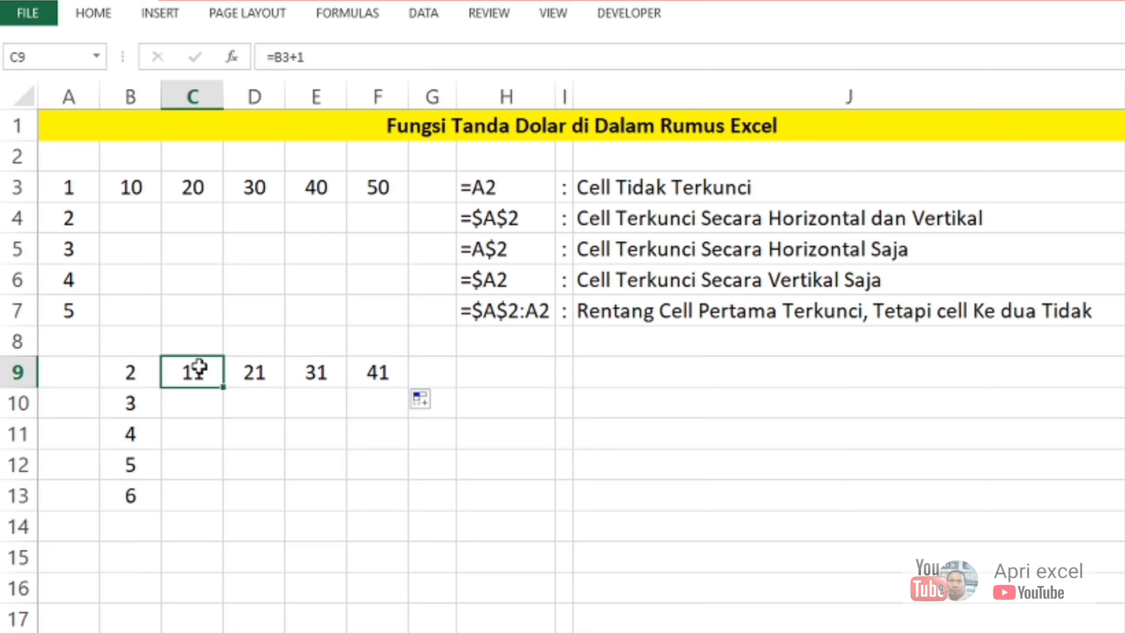
double_click(199, 369)
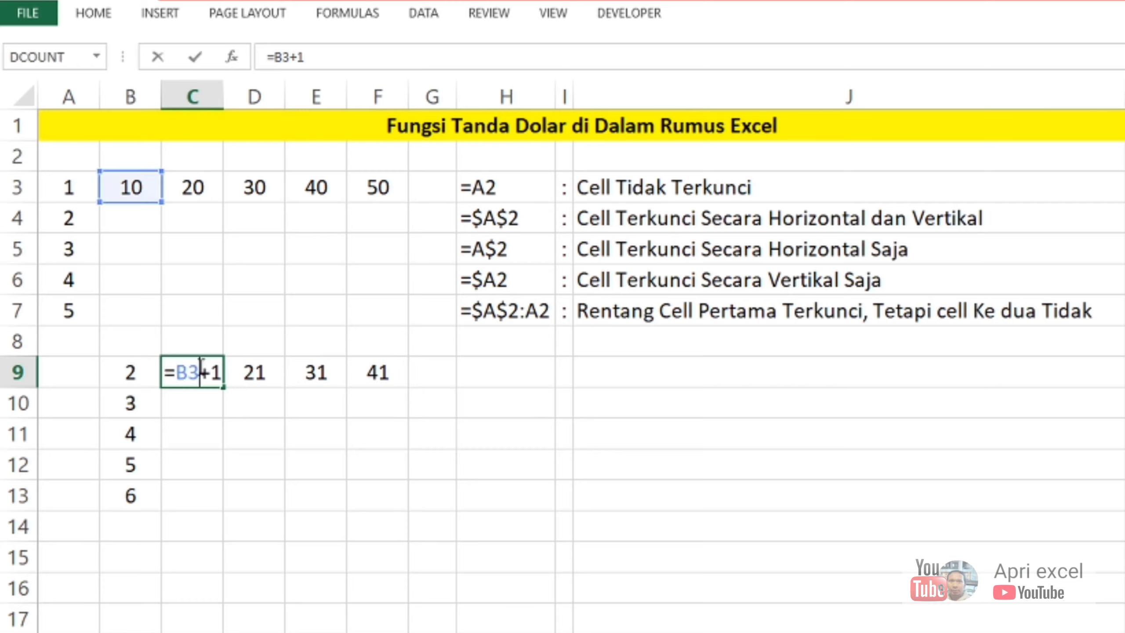
double_click(261, 374)
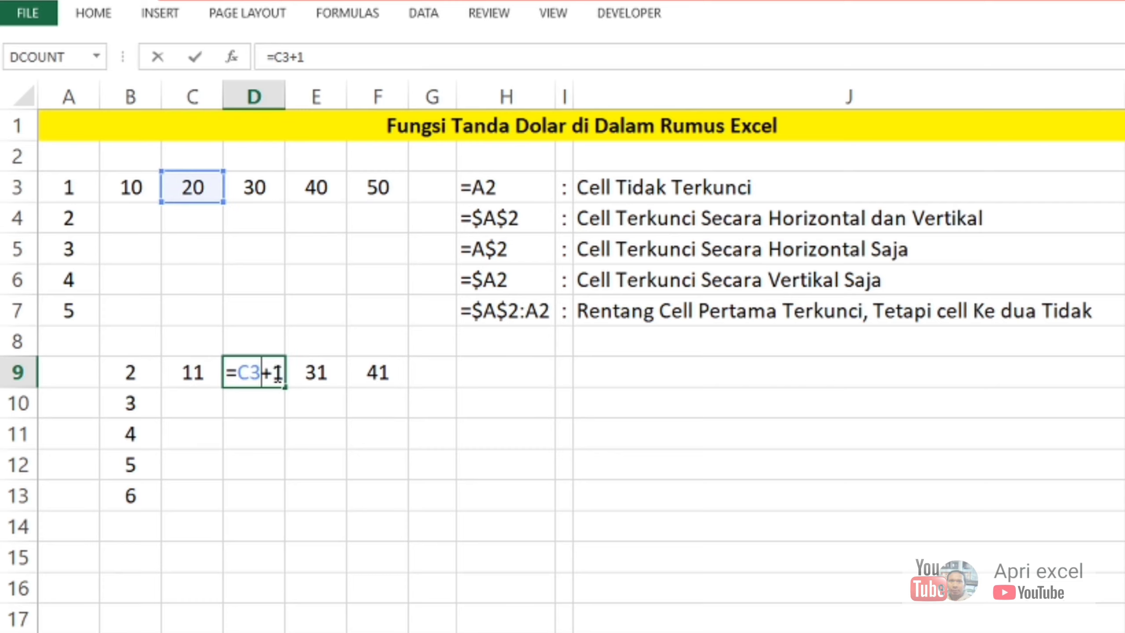
key(Escape)
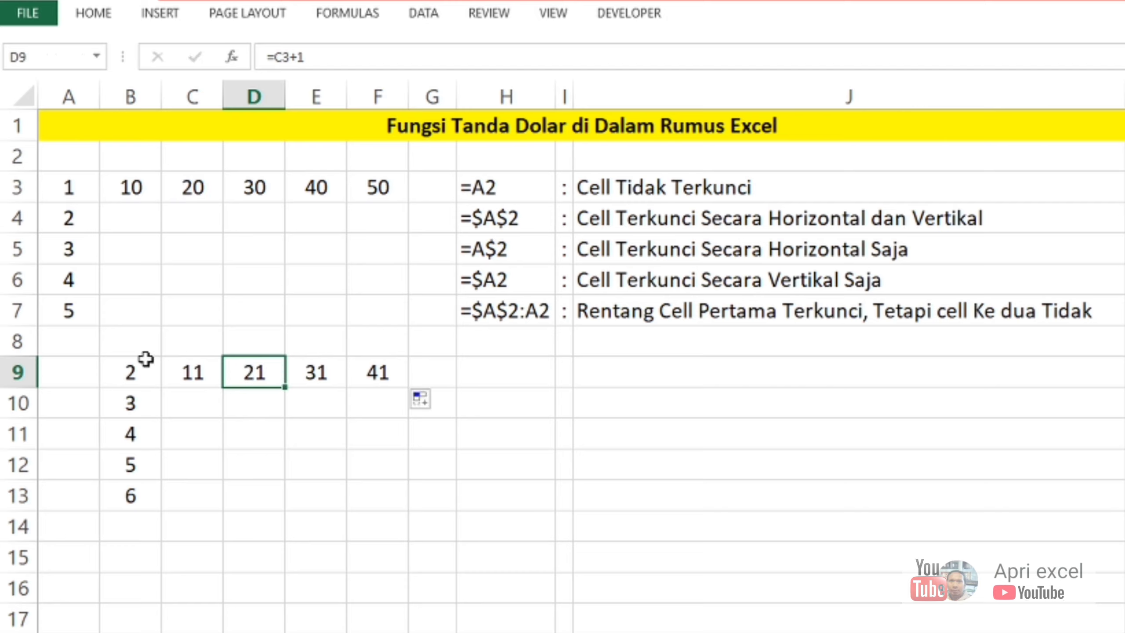
double_click(144, 373)
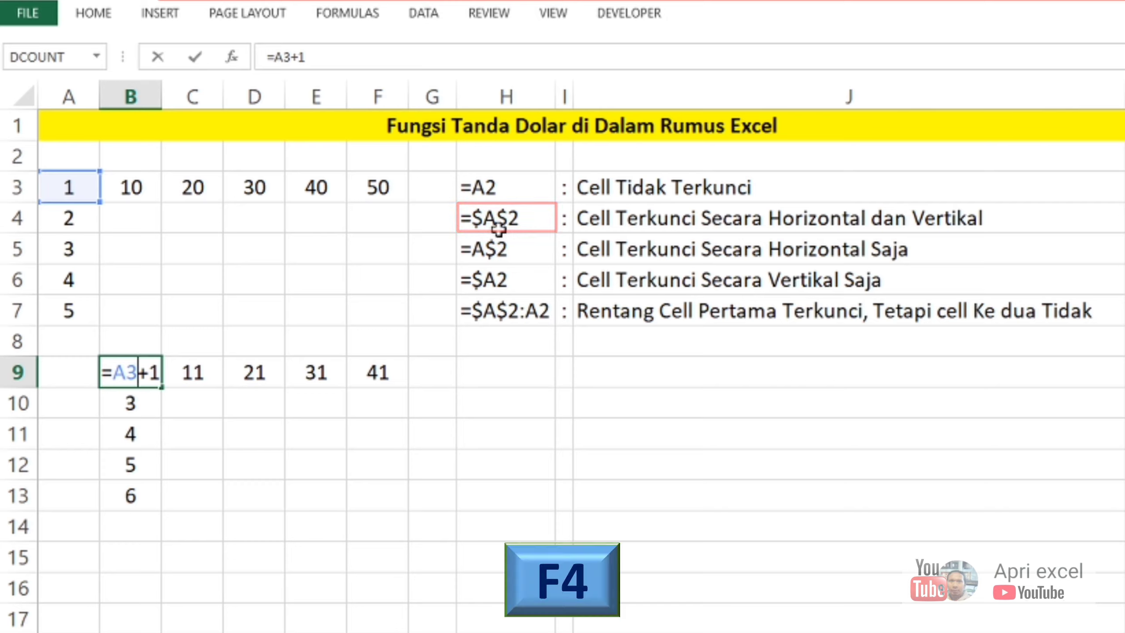
- Lock A3 fully with F4 so B9 reads =$A$3+1, and confirm it
key(F4)
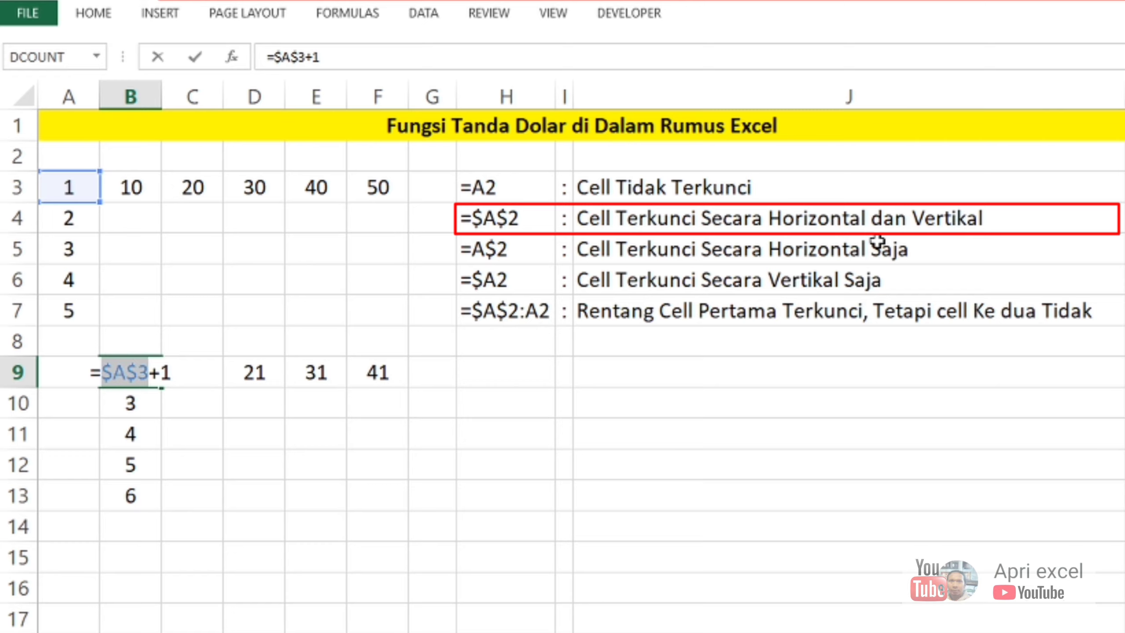
key(ctrl+Return)
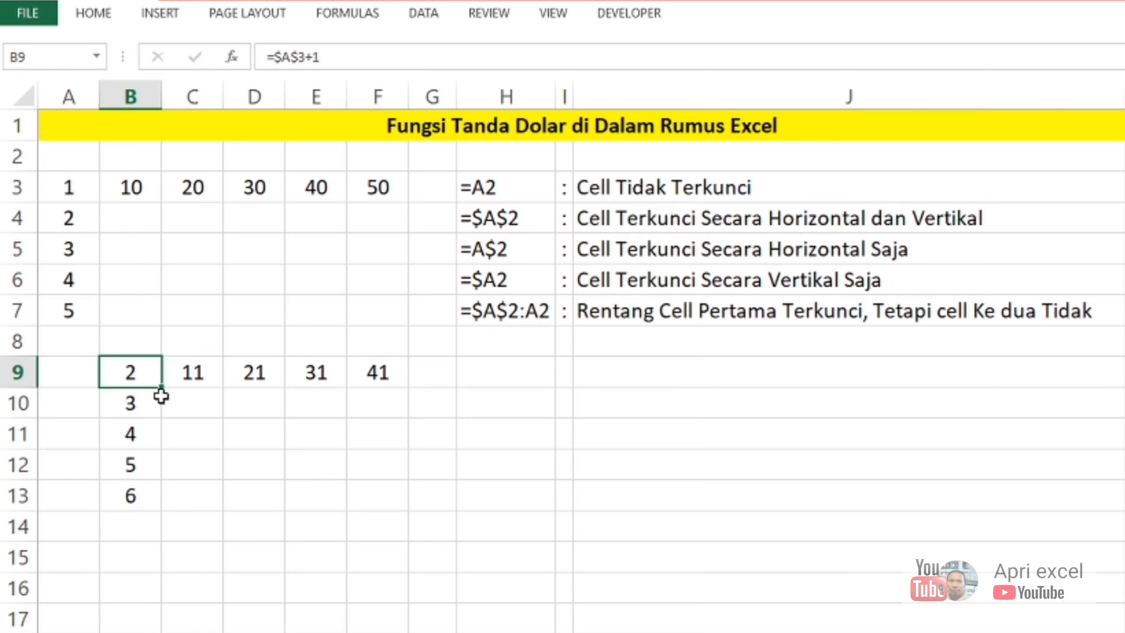
- Copy =$A$3+1 down to B13 and verify B12 still references $A$3
drag(162, 386, 168, 511)
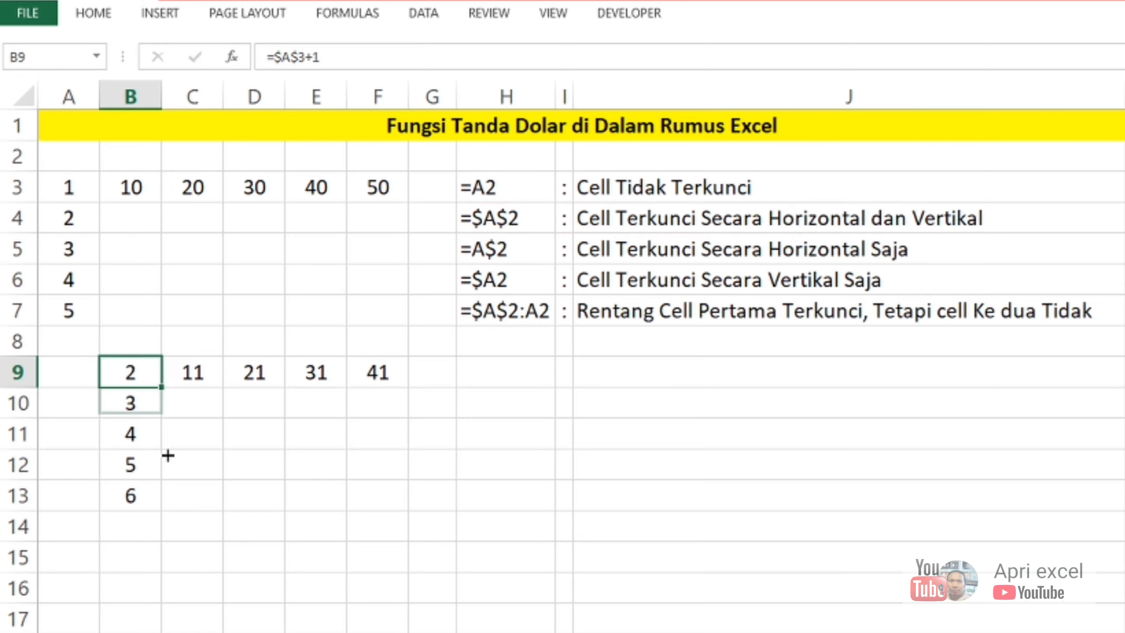
double_click(146, 374)
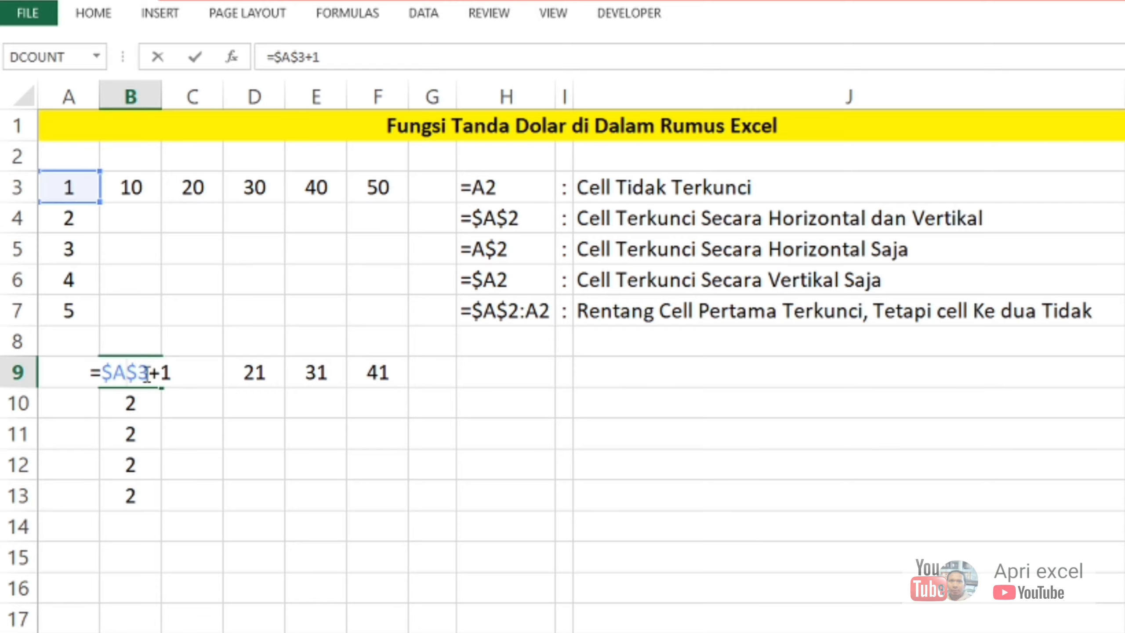
key(Escape)
click(143, 457)
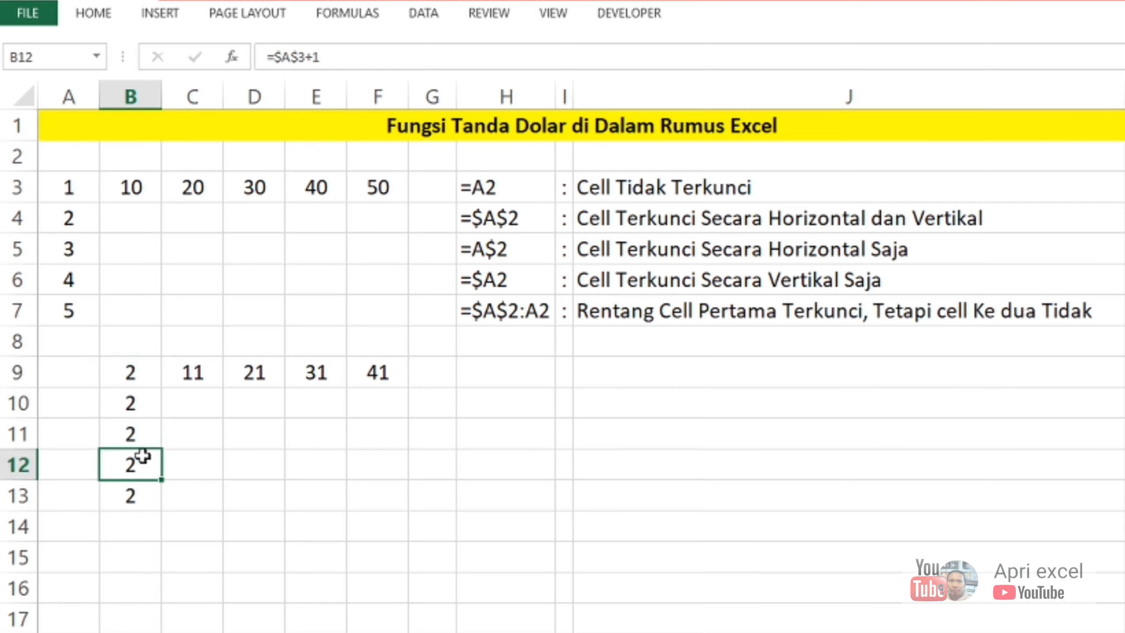
double_click(137, 465)
key(Escape)
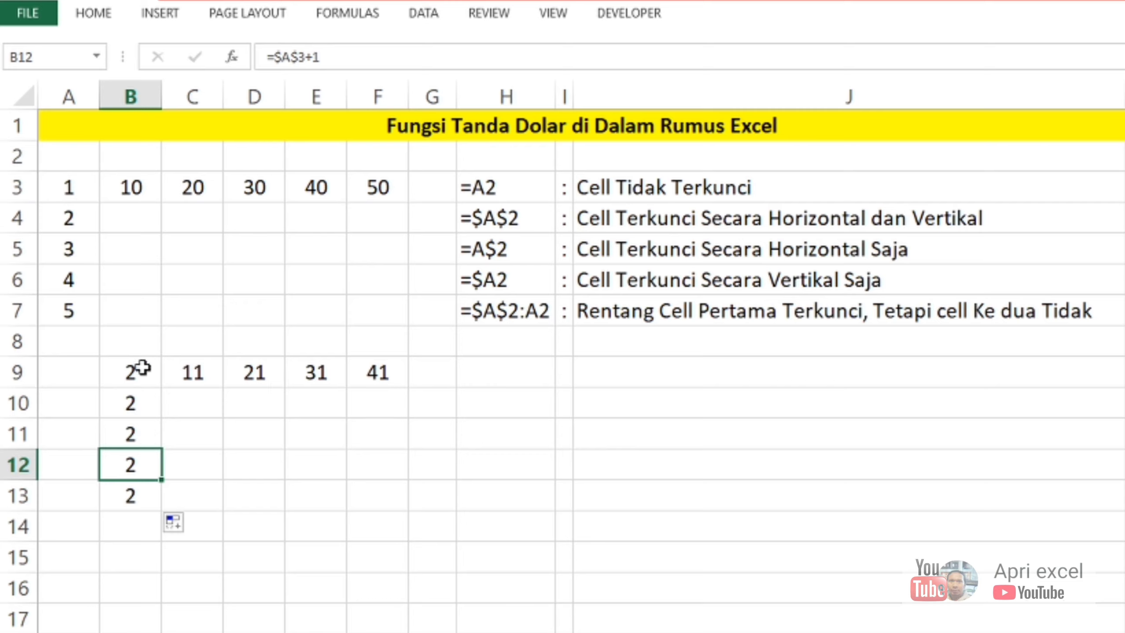
- Copy B9's absolute formula across to F9 and verify D9 still shows 2
click(144, 370)
drag(163, 389, 378, 402)
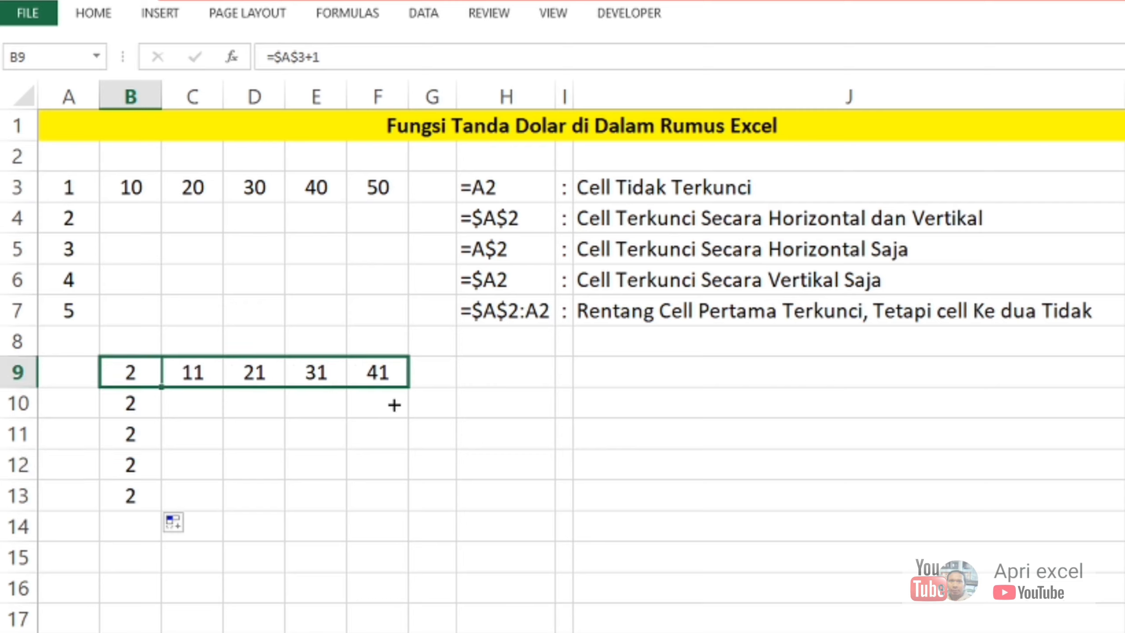
double_click(271, 372)
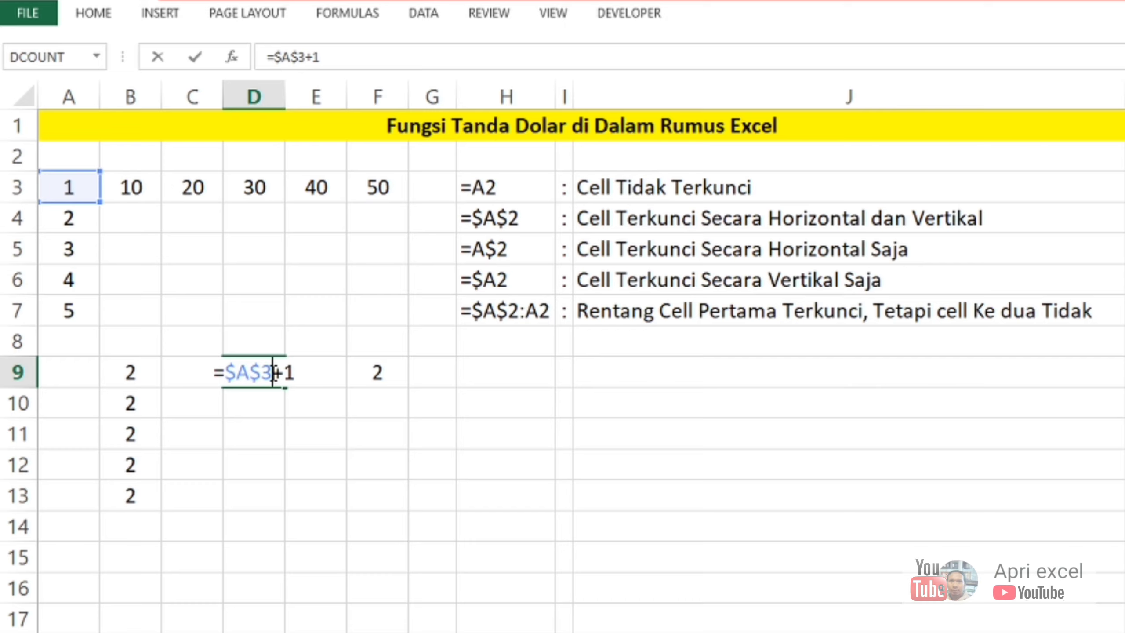
key(Escape)
double_click(133, 371)
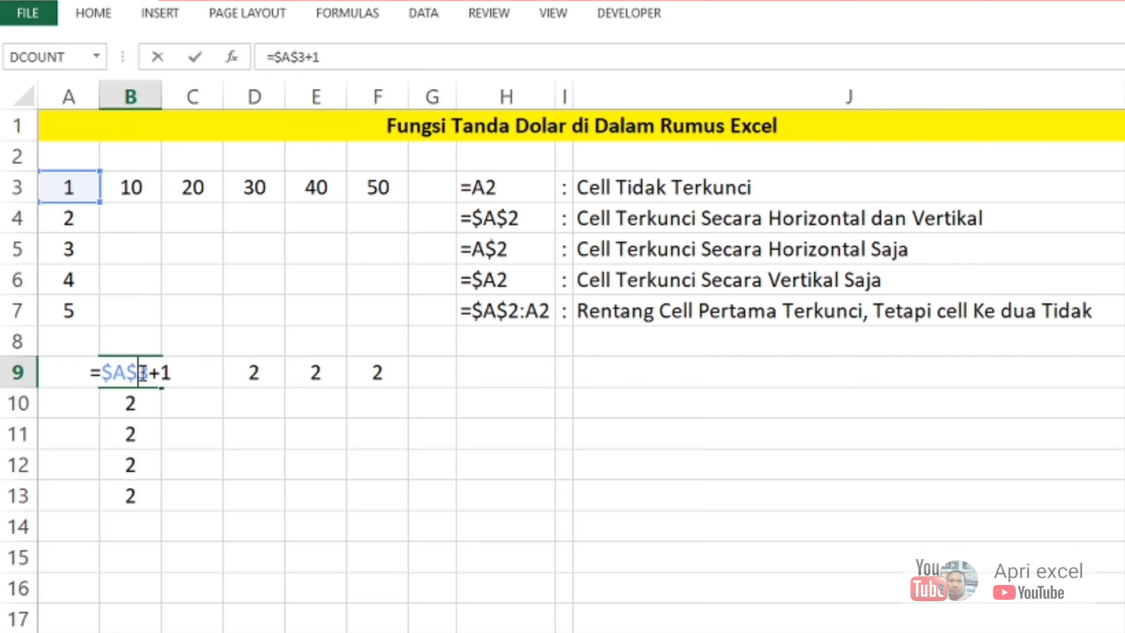
- Switch B9's reference to row-locked A$3, making it =A$3+1
key(F4)
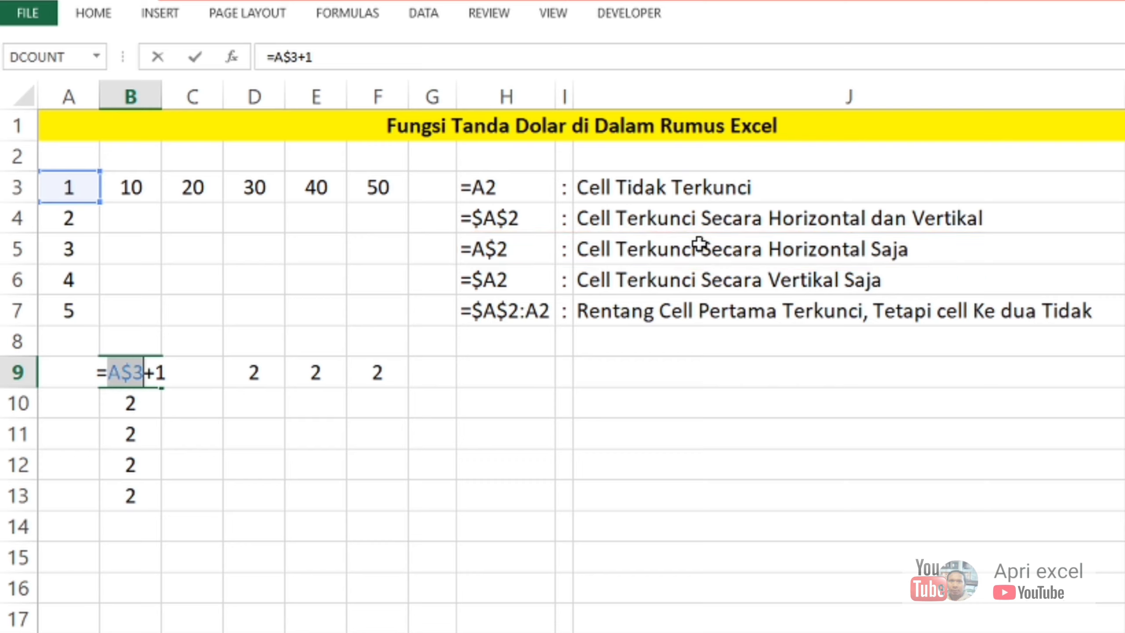
key(Return)
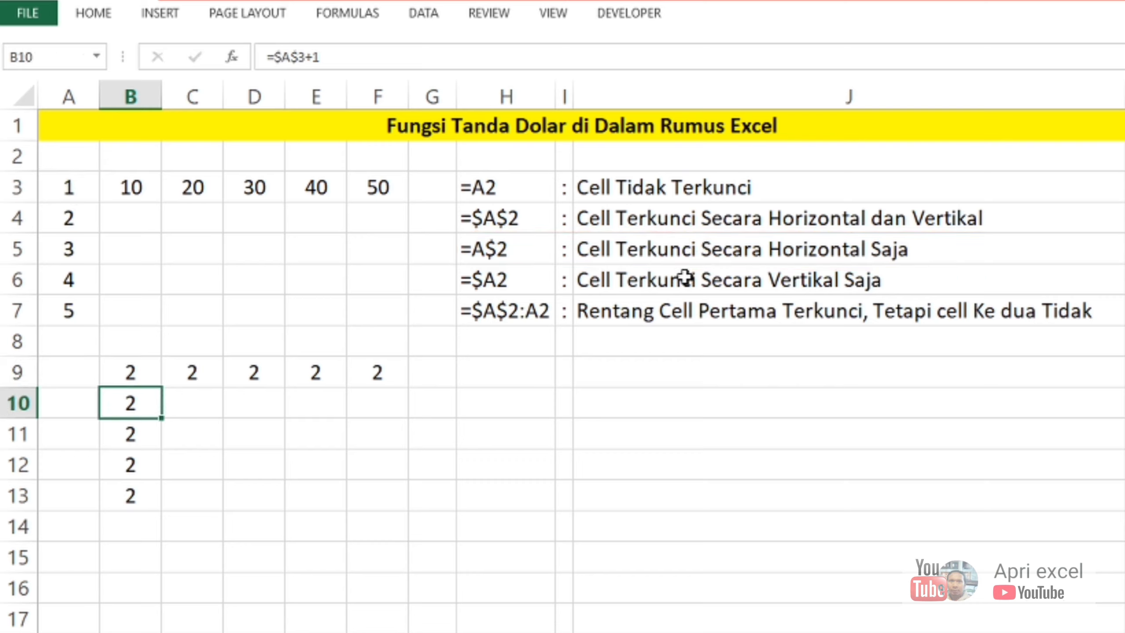
- Copy the row-locked =A$3+1 down to B13, where every cell shows 2
click(154, 369)
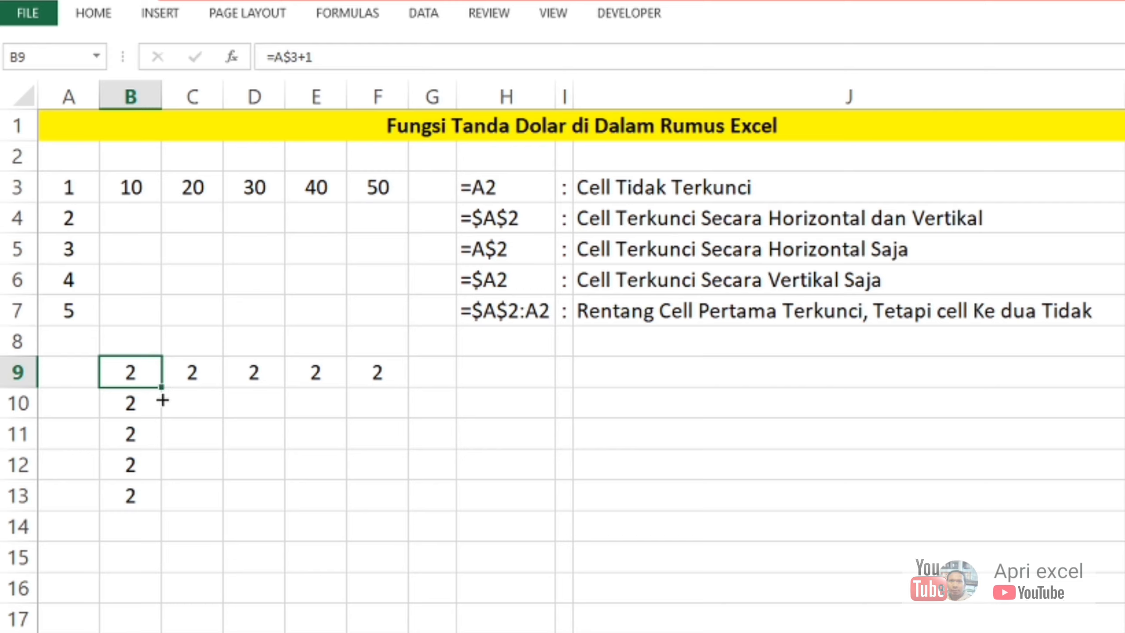
drag(162, 400, 165, 505)
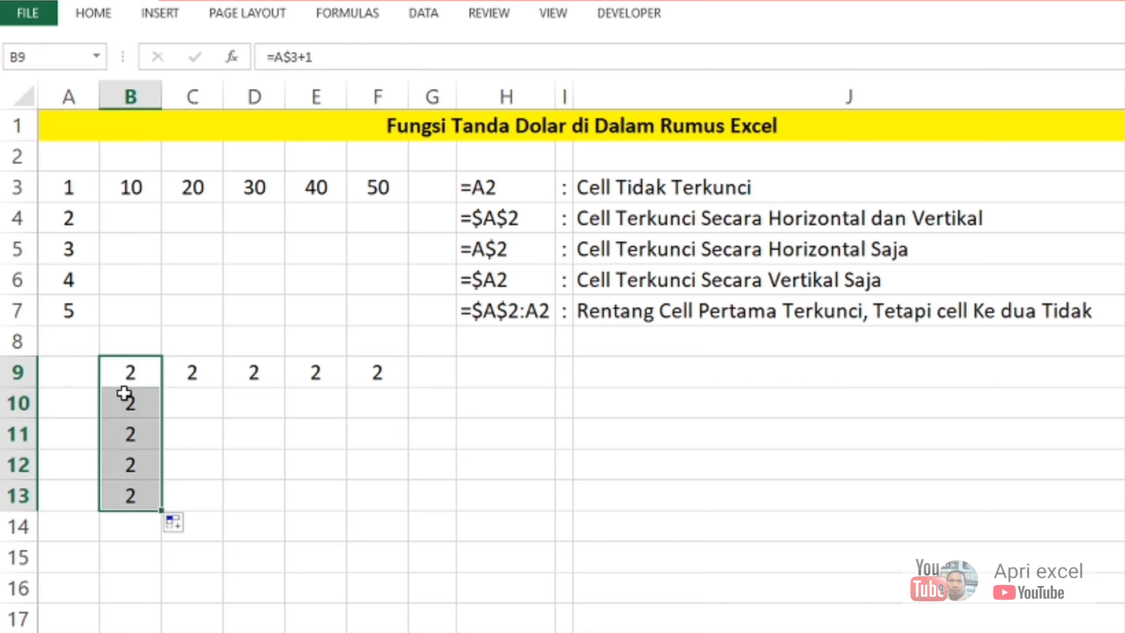
double_click(133, 372)
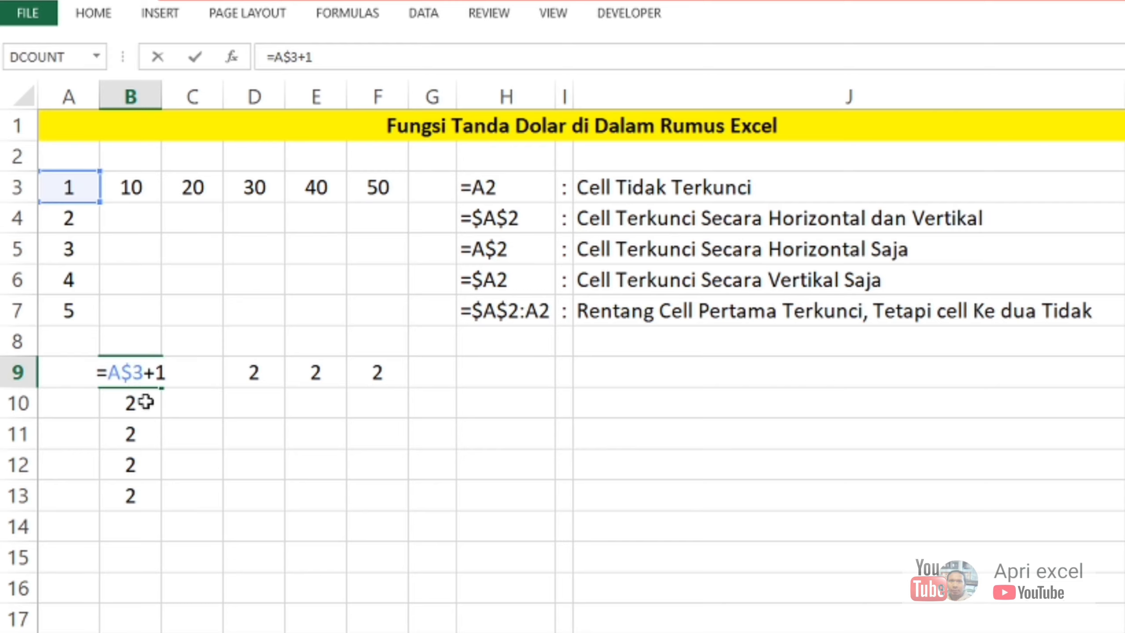
click(146, 401)
click(130, 367)
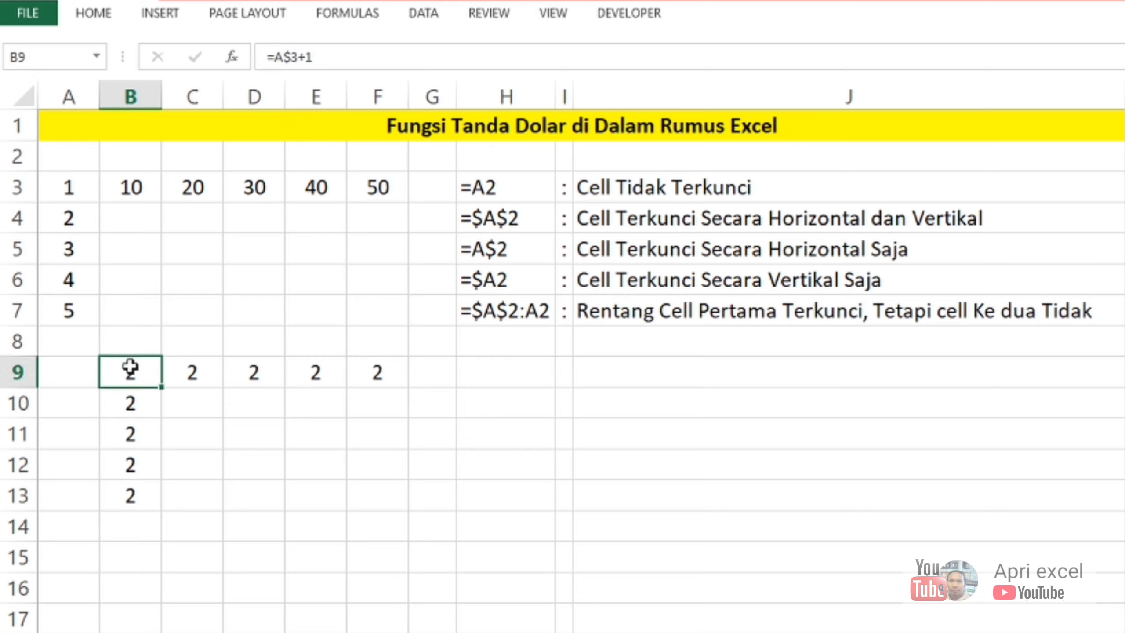
double_click(130, 370)
key(Return)
- Copy =A$3+1 across to F9, giving 11, 21, 31, 41, and inspect C9 and D9
click(132, 369)
drag(163, 391, 399, 405)
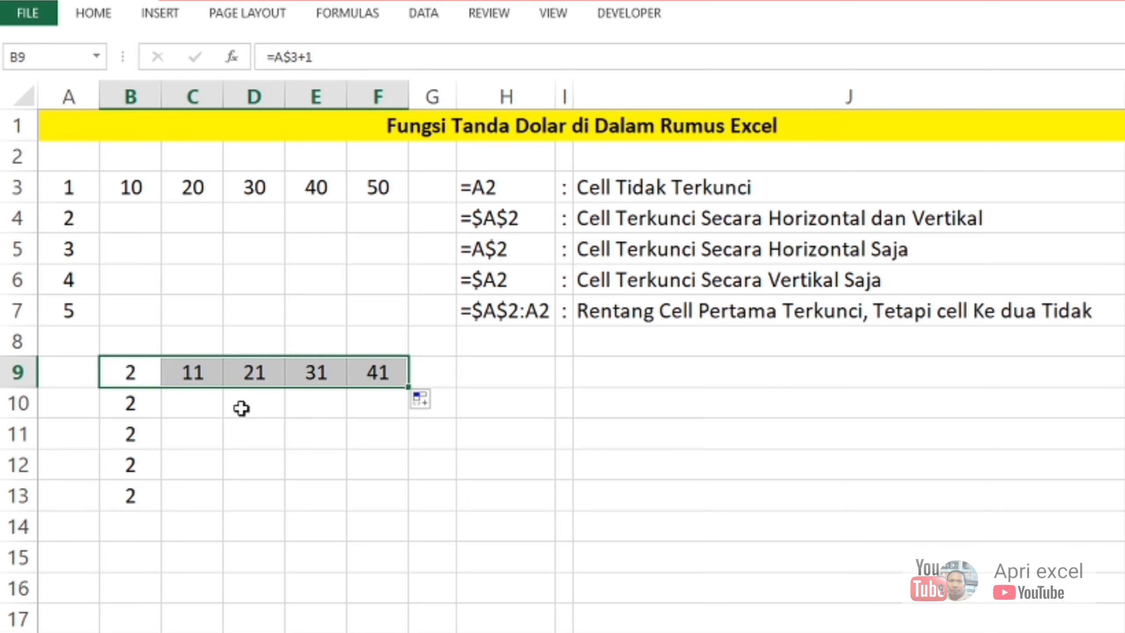
click(191, 368)
double_click(193, 372)
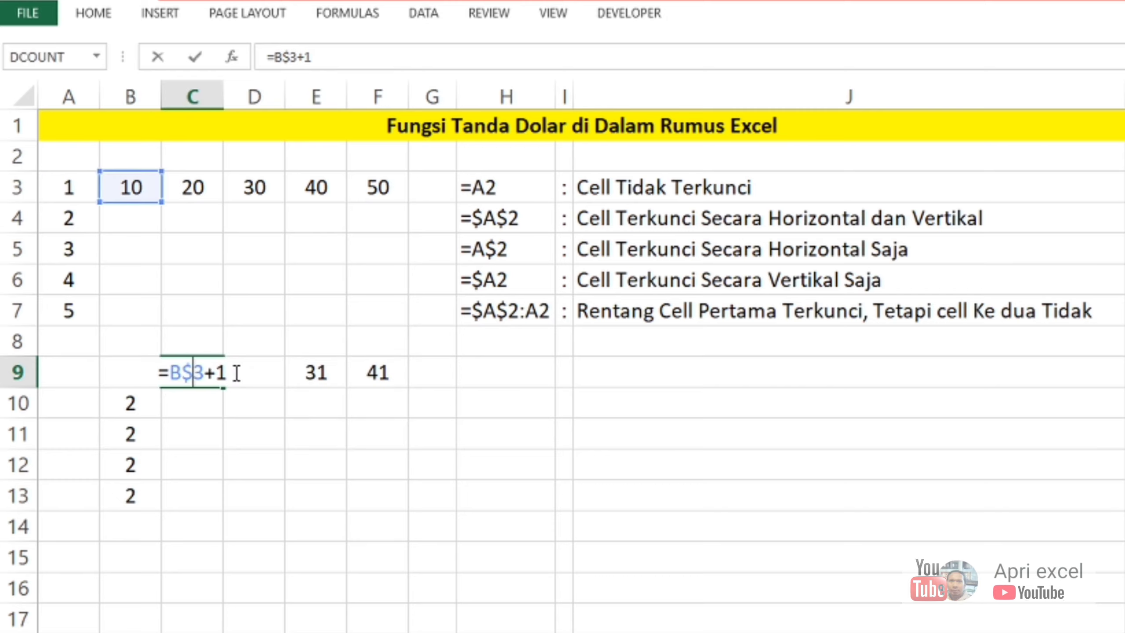
key(Return)
double_click(233, 372)
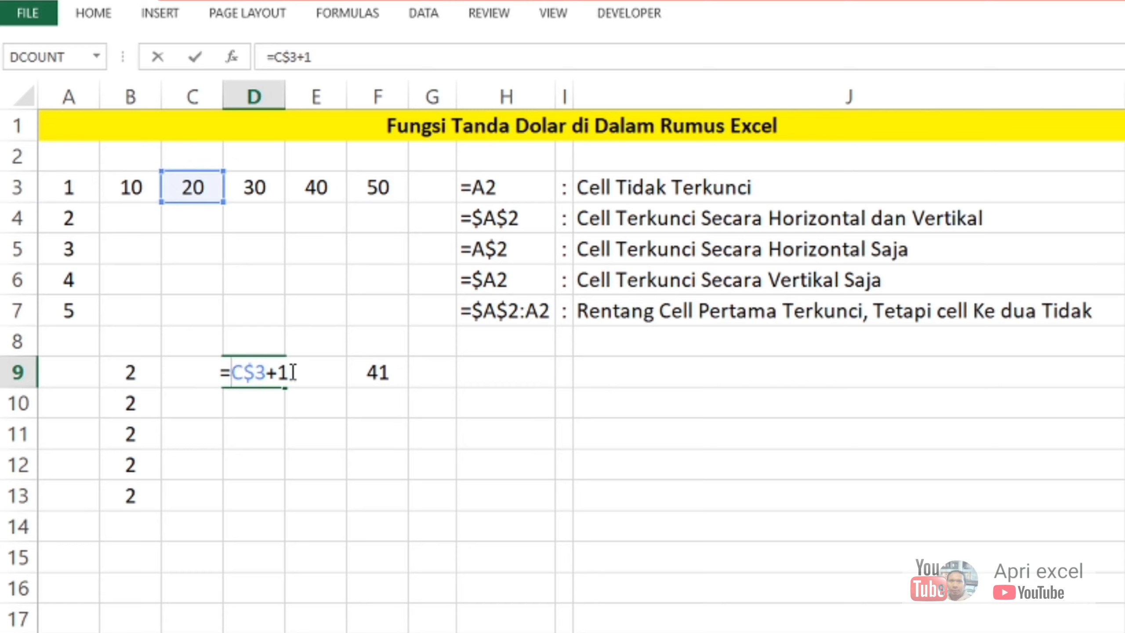
key(Return)
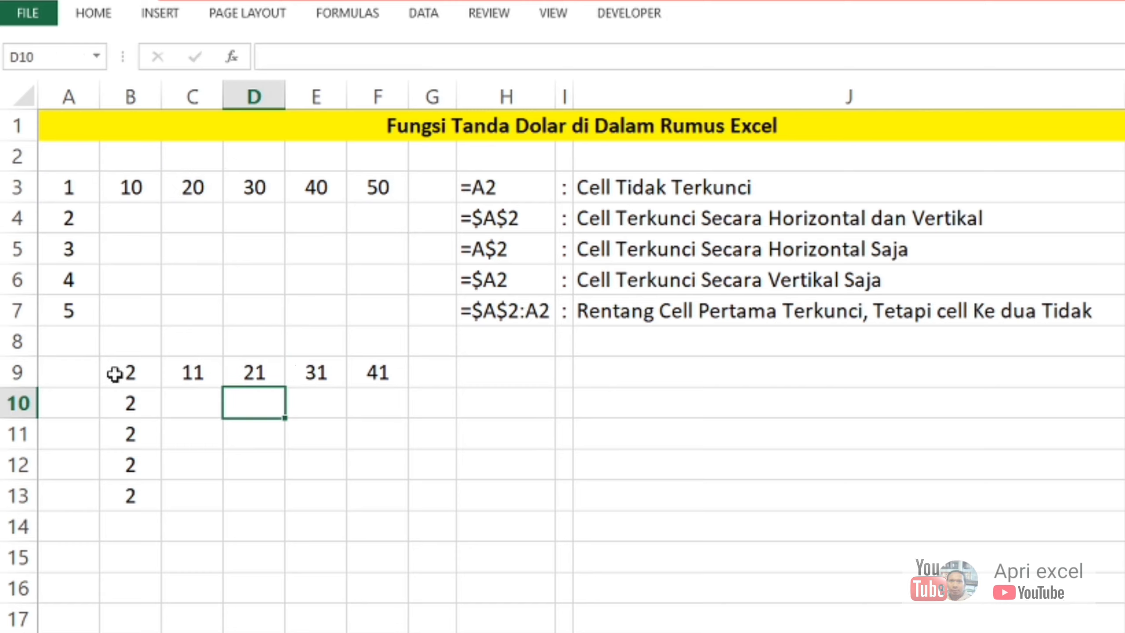
double_click(115, 374)
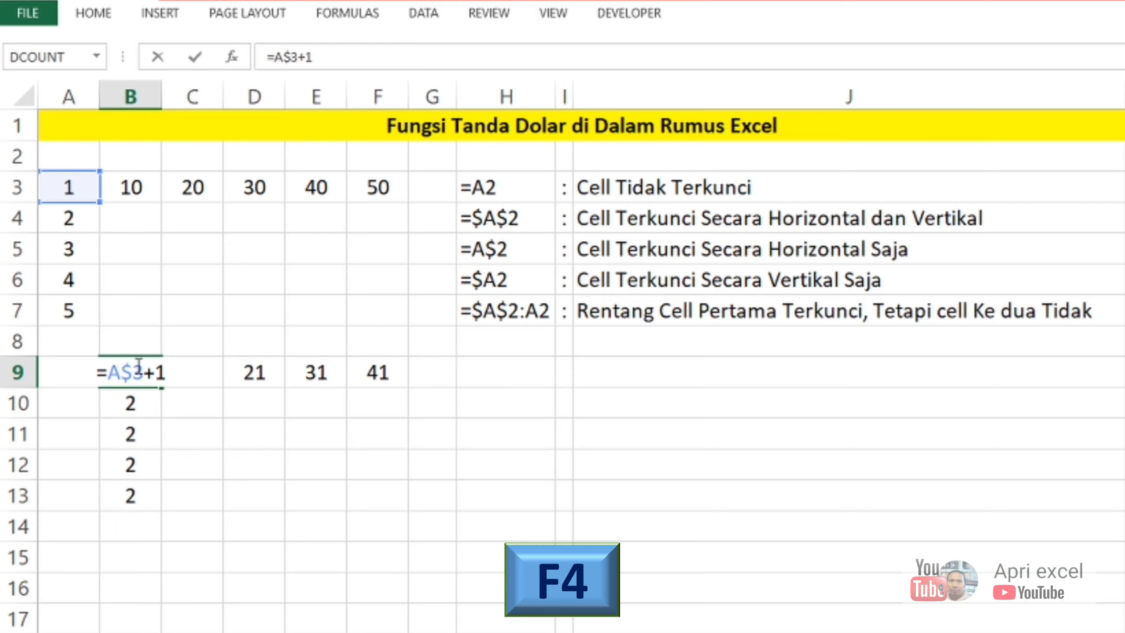
- Change B9 to column-locked =$A3+1 and fill it down to B13, showing 2 to 6
key(F4)
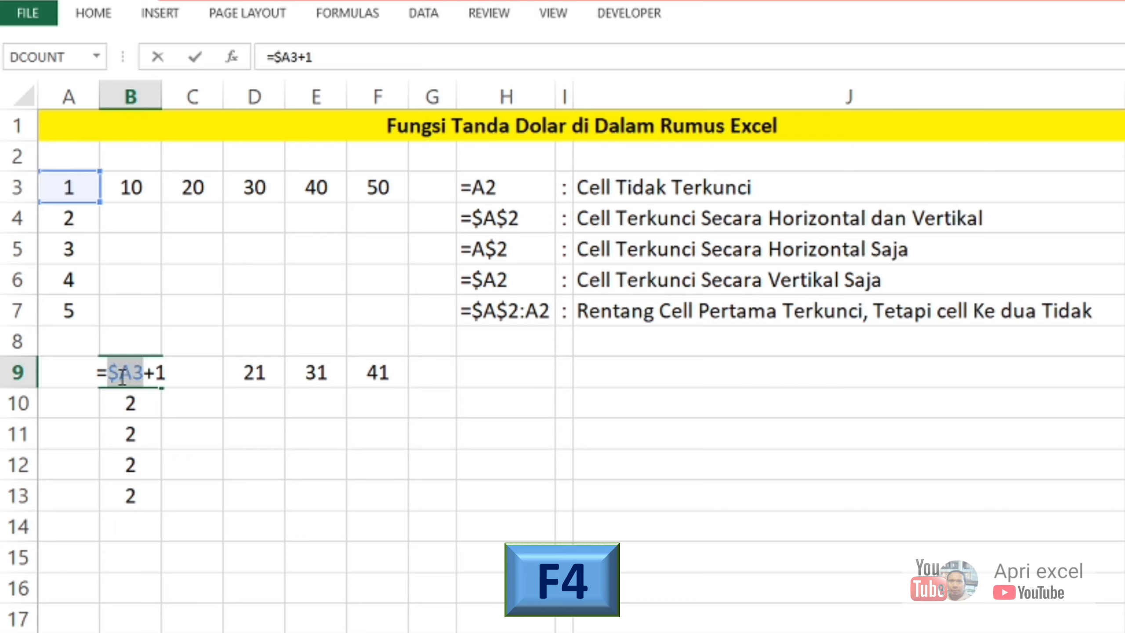
click(122, 378)
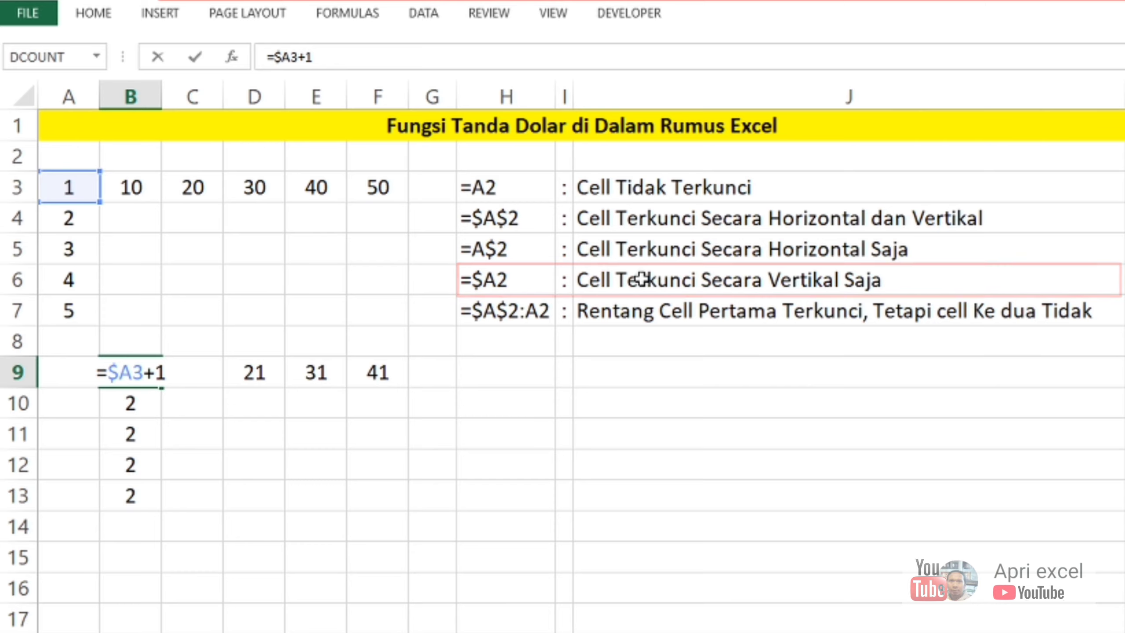
key(Return)
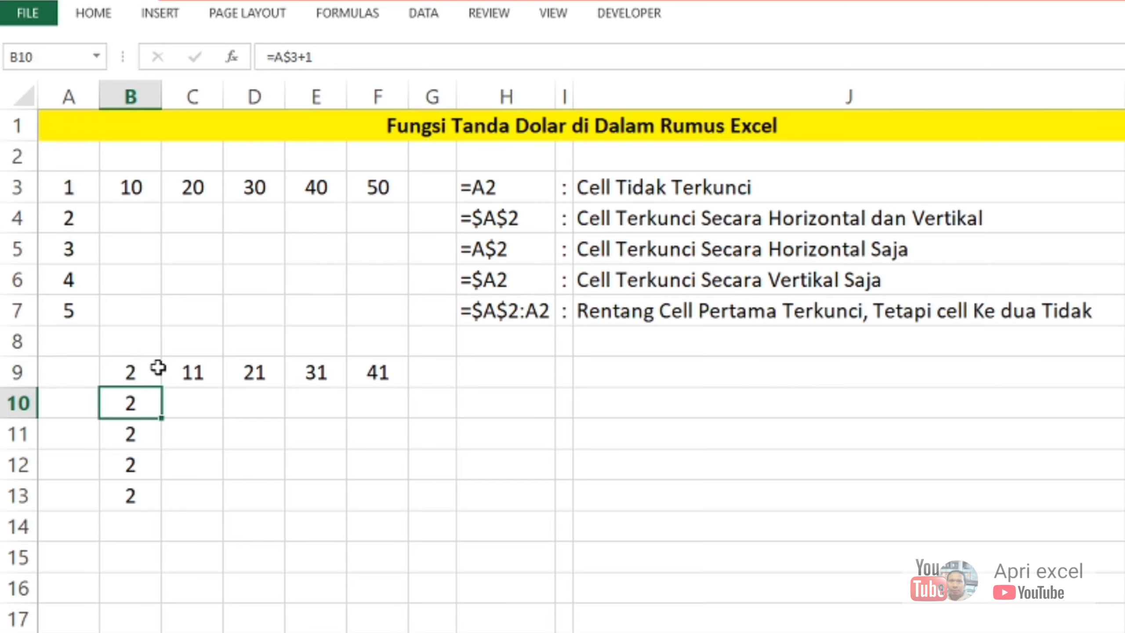
click(158, 370)
drag(161, 386, 156, 503)
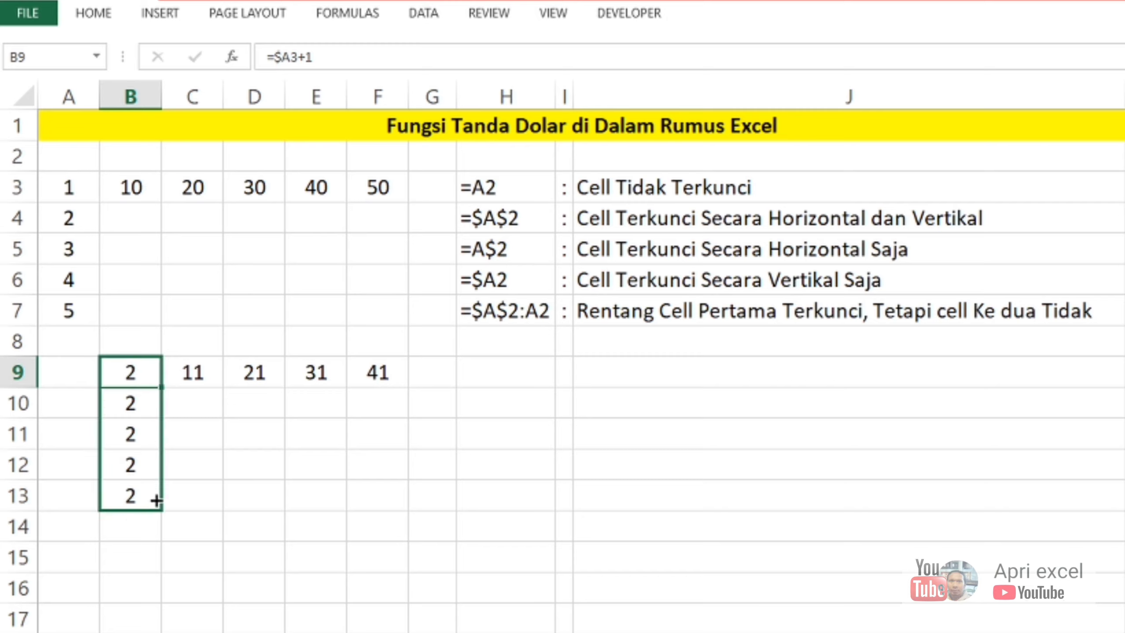
click(138, 433)
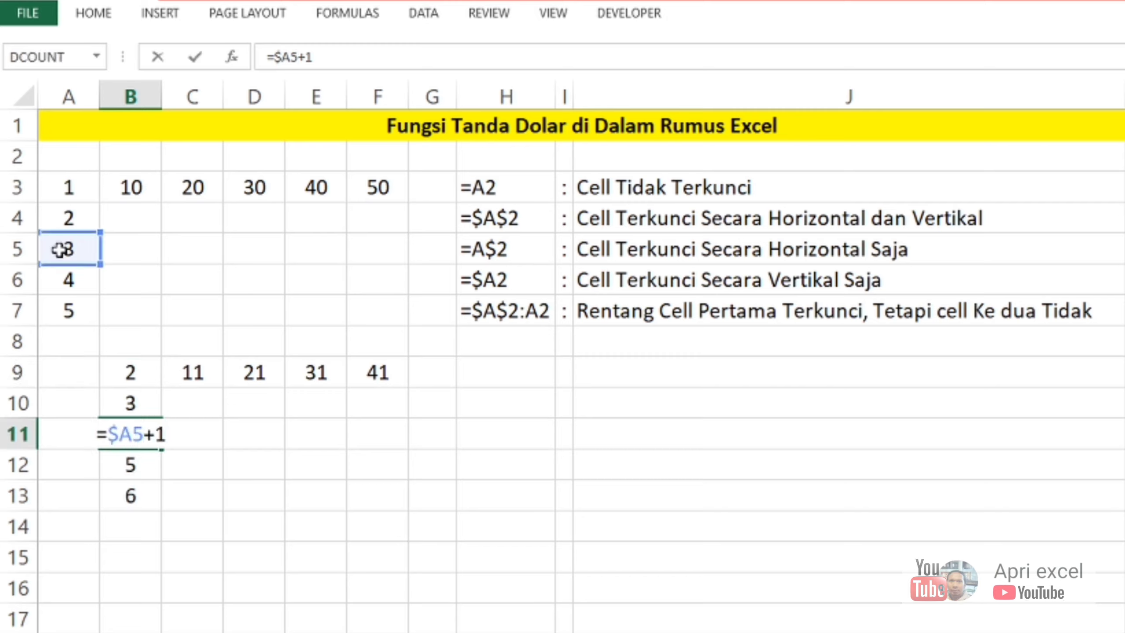
key(Return)
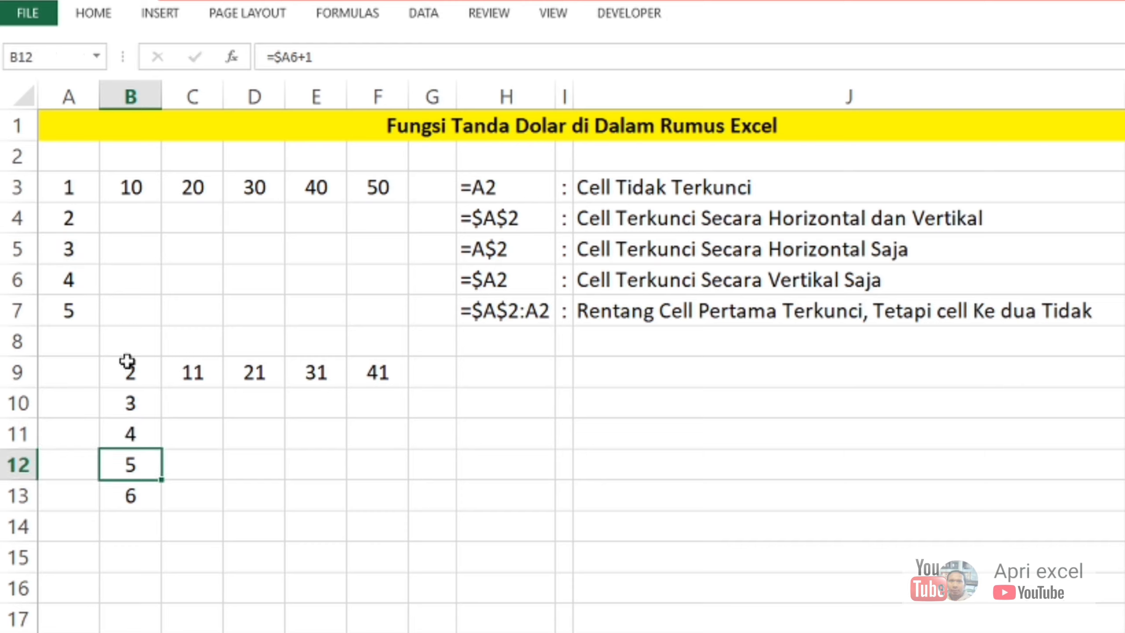
- Copy =$A3+1 across row 9 to F9 so every cell shows 2, checking D9
click(127, 361)
mouse_move(164, 387)
mouse_down()
mouse_move(467, 408)
mouse_move(406, 404)
mouse_up()
double_click(272, 371)
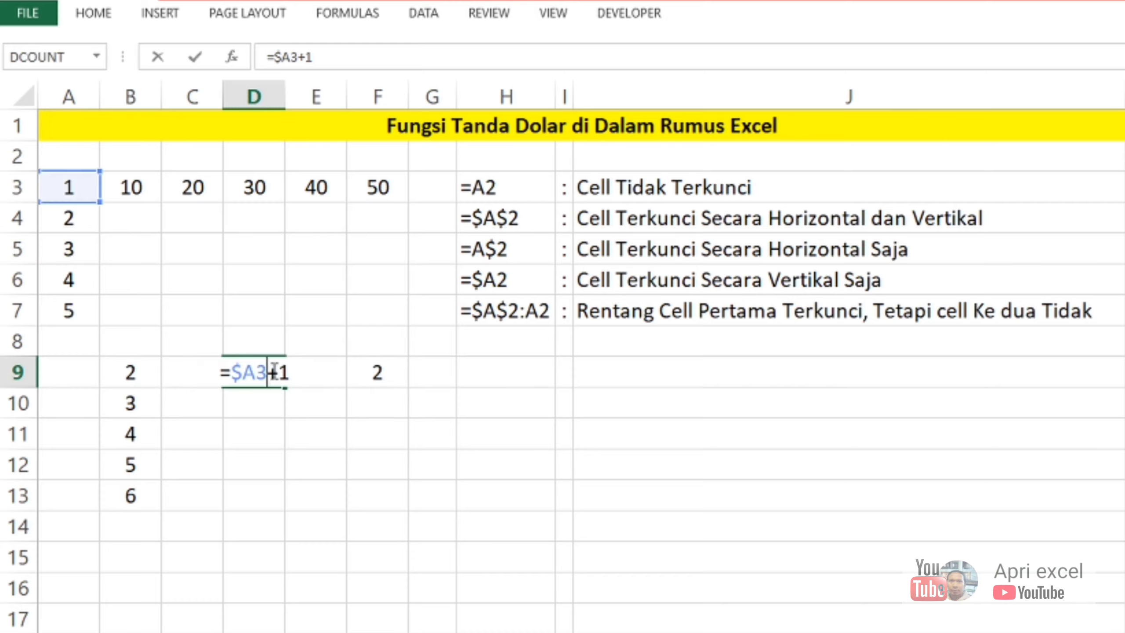
key(Escape)
key(Left)
key(Left)
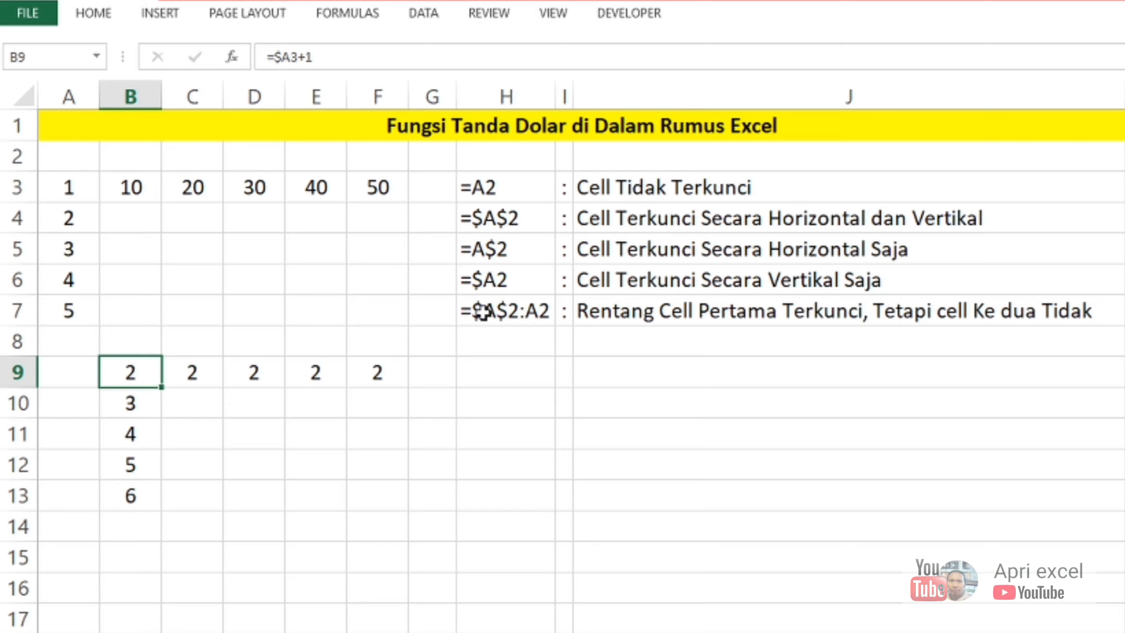
- Clear all earlier results from B9:F13
click(295, 421)
drag(146, 372, 363, 489)
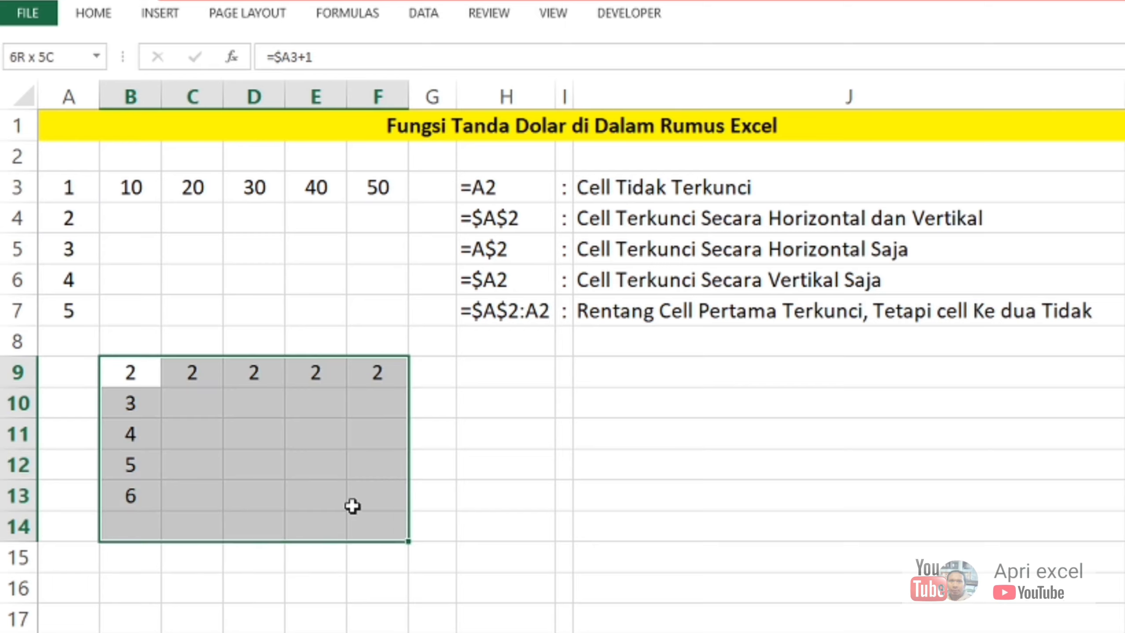
key(Delete)
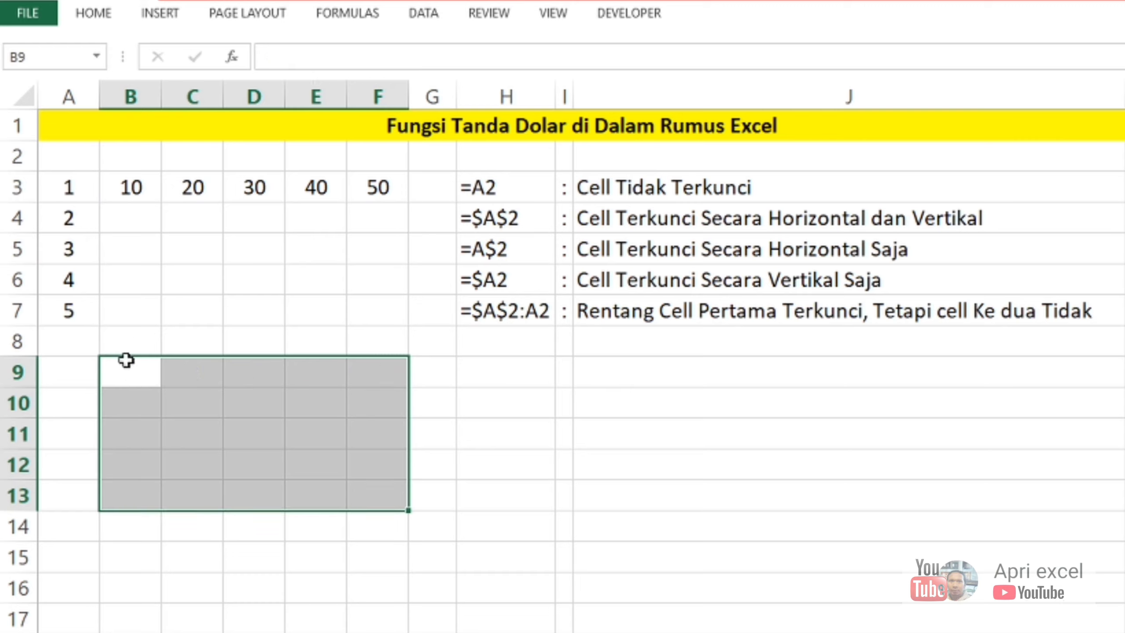
- Enter the running total =SUM($A$3:A3) in B9, showing 1
click(126, 368)
text(=su)
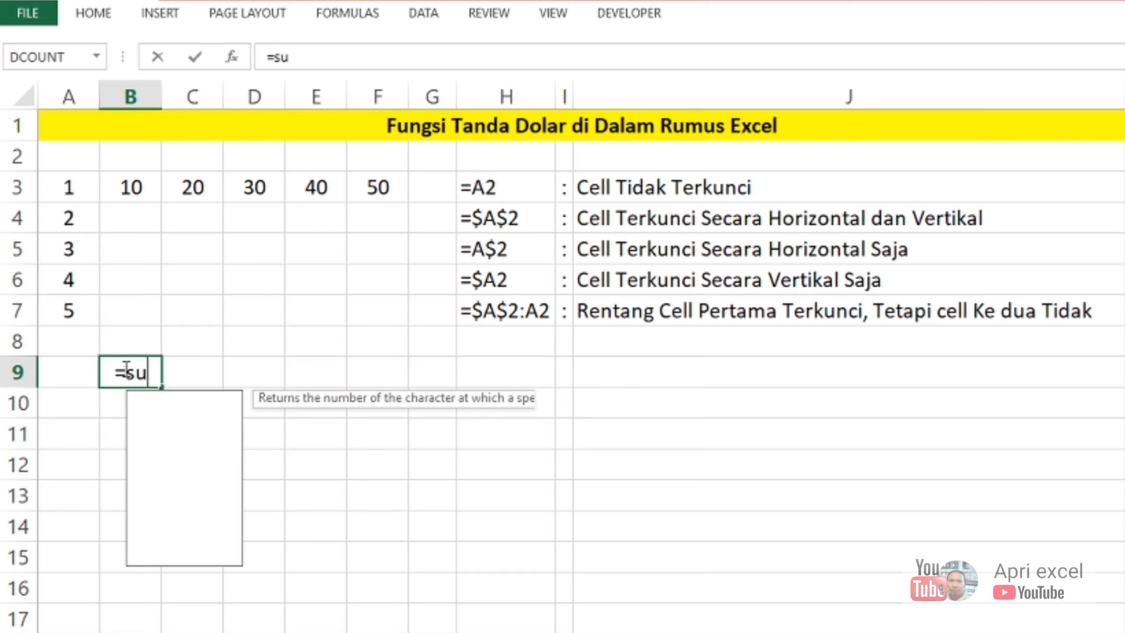
text(m()
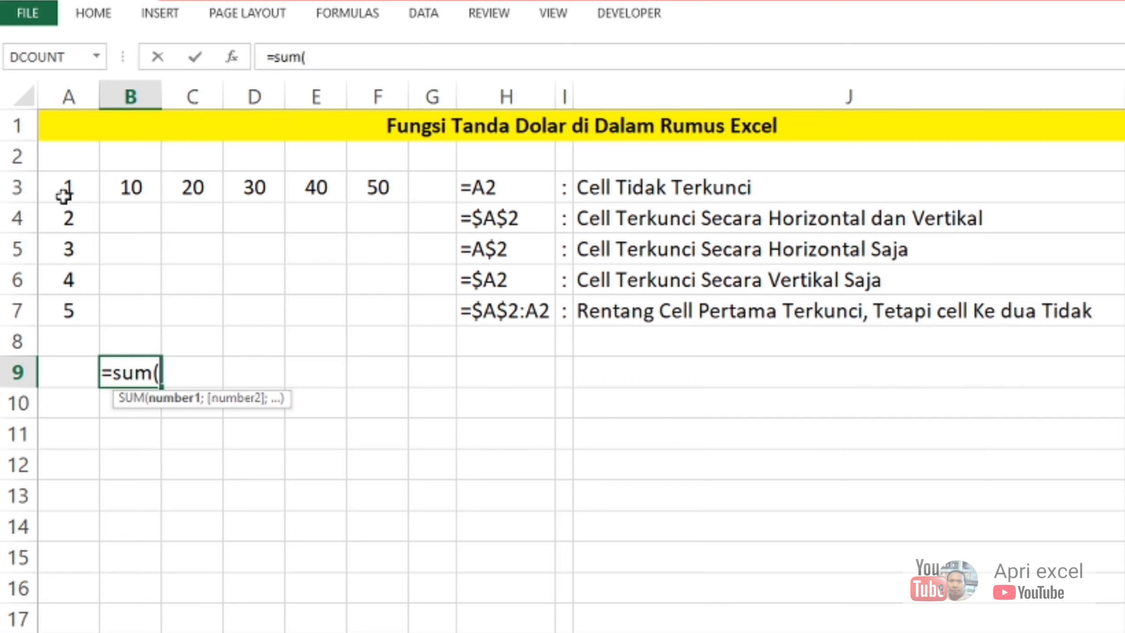
click(64, 194)
text(:A3)
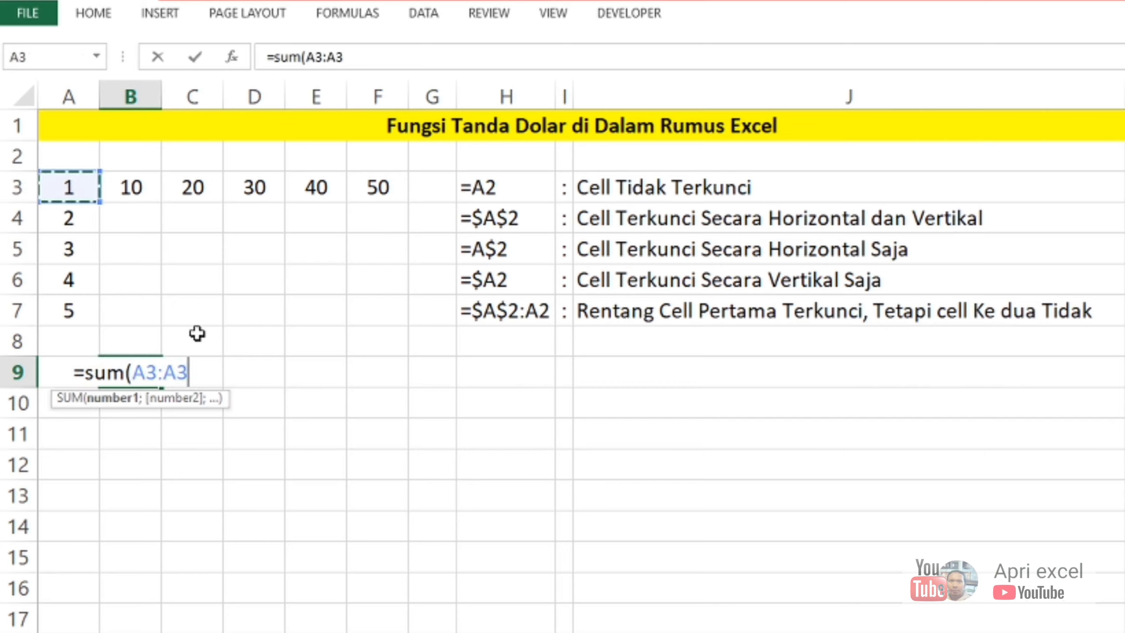
text())
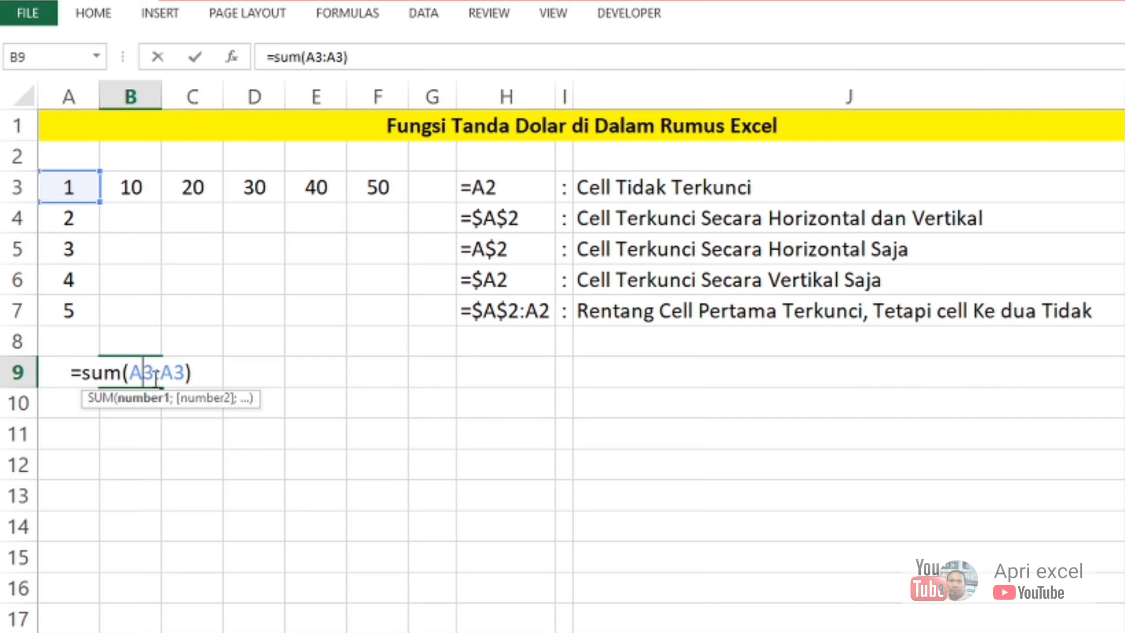
key(F4)
key(Return)
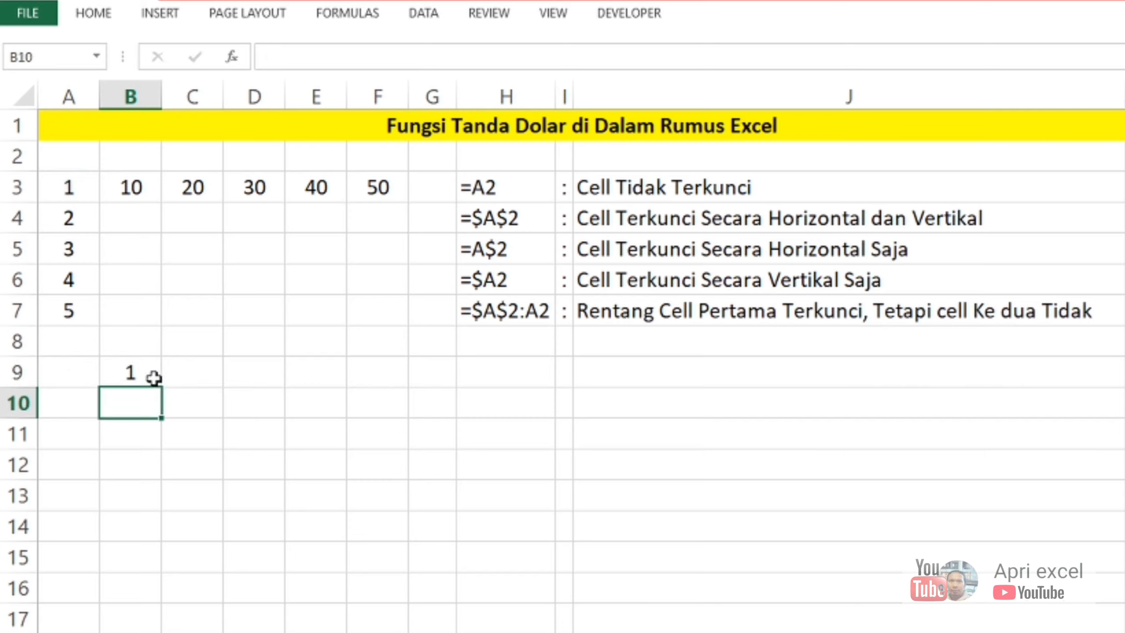
- Copy =SUM($A$3:A3) from B9 down to B13, then check B10's formula
click(154, 378)
drag(157, 392, 133, 498)
double_click(130, 404)
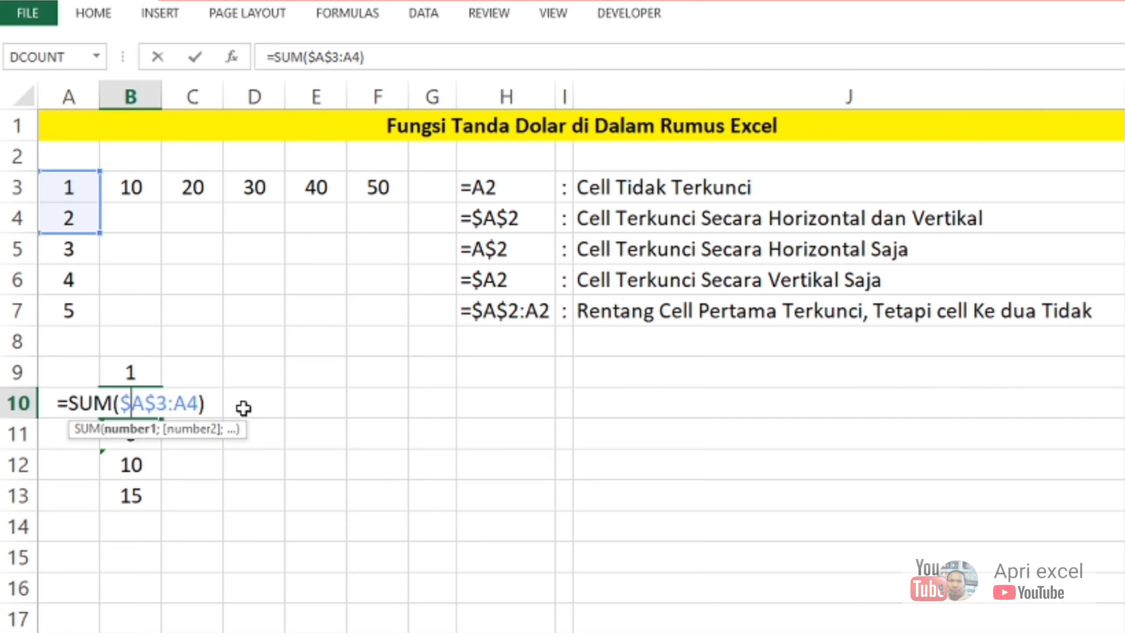
key(Return)
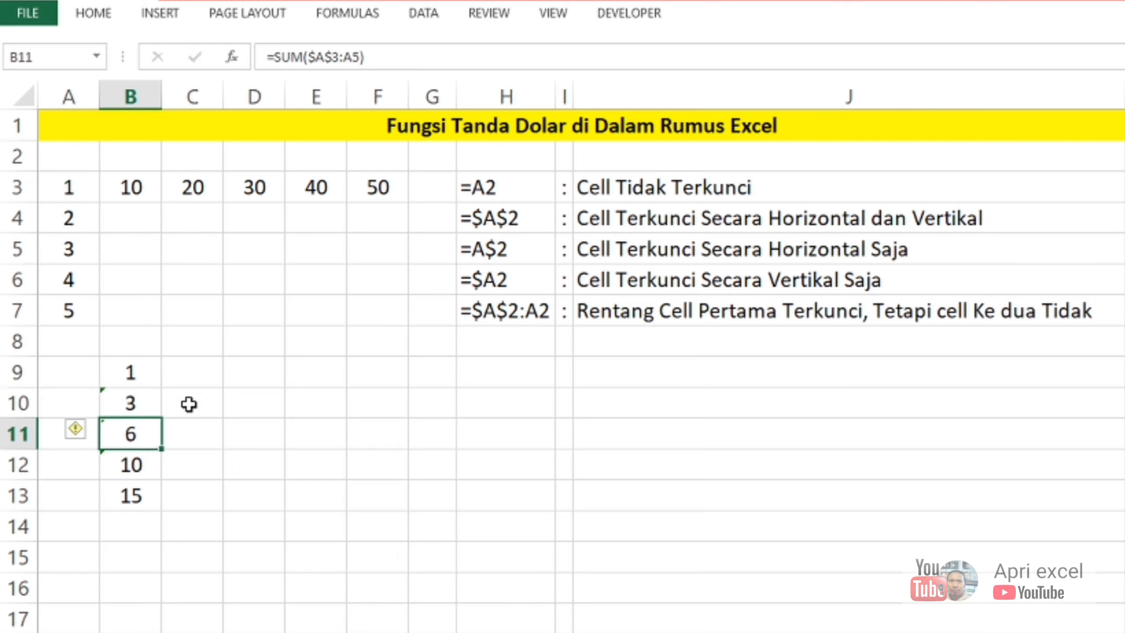
- Inspect the B13, B9 and B10 formulas to compare how the anchored range grows
double_click(146, 497)
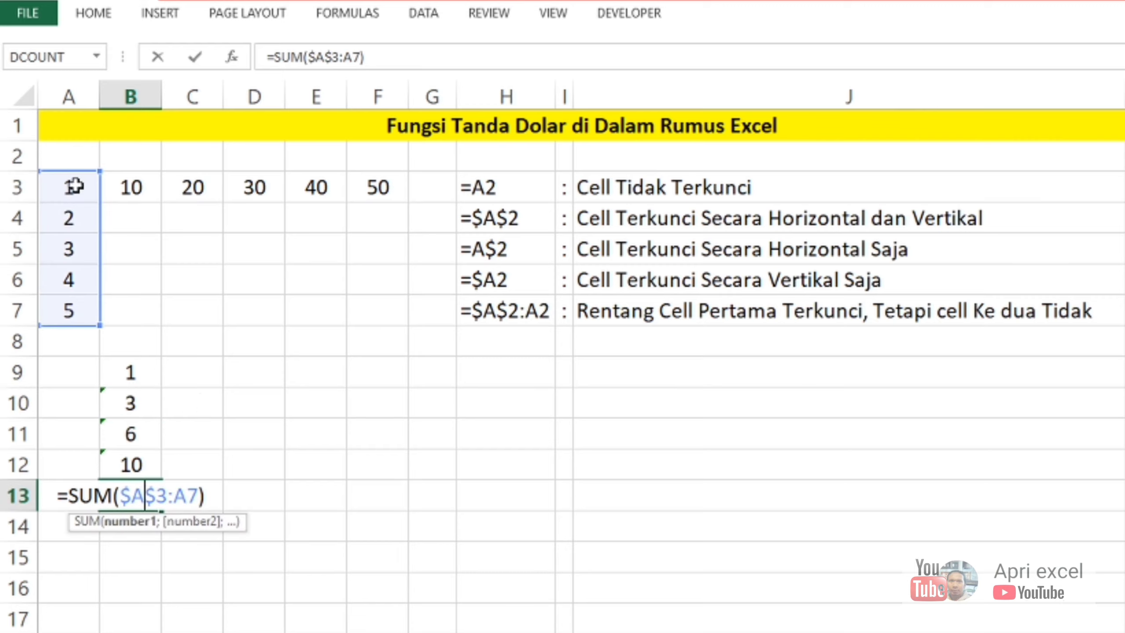
key(Return)
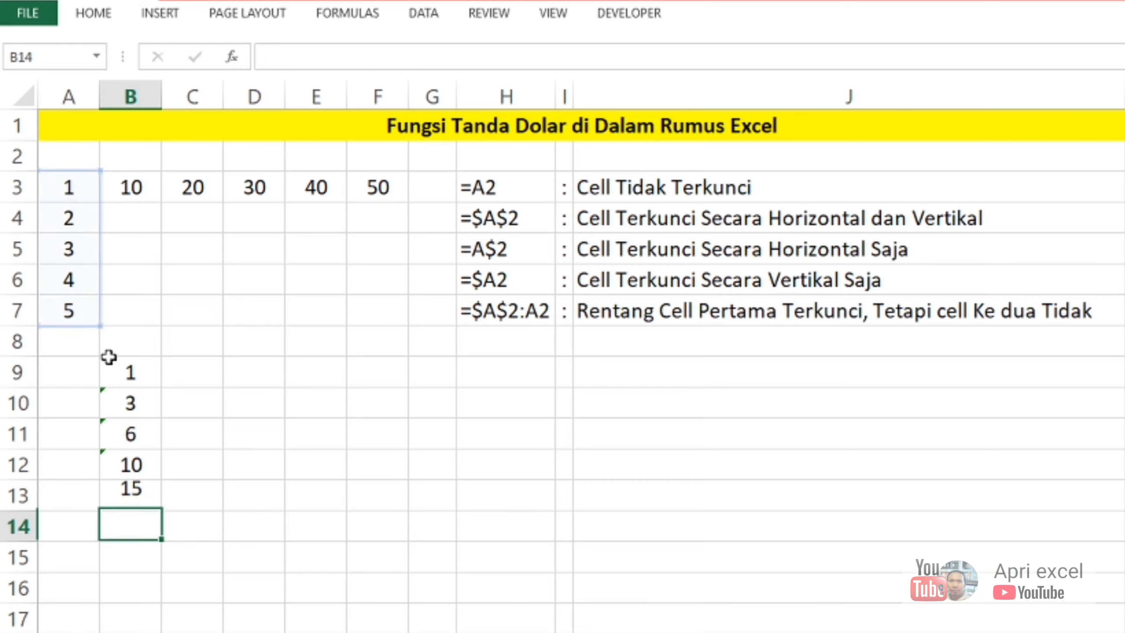
double_click(131, 379)
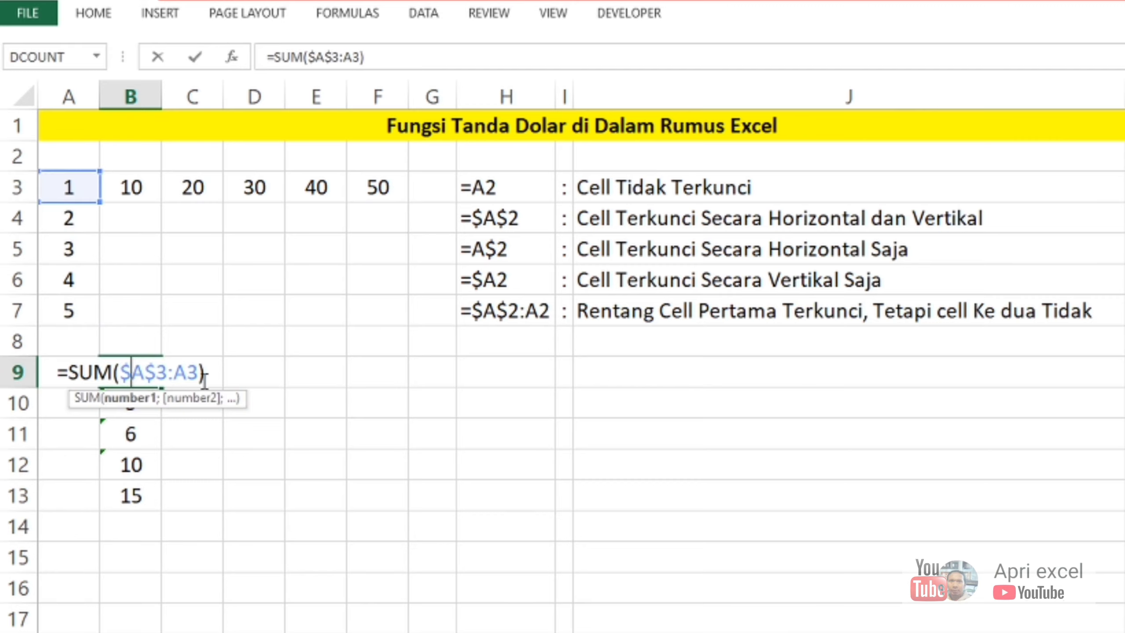
key(Return)
double_click(131, 404)
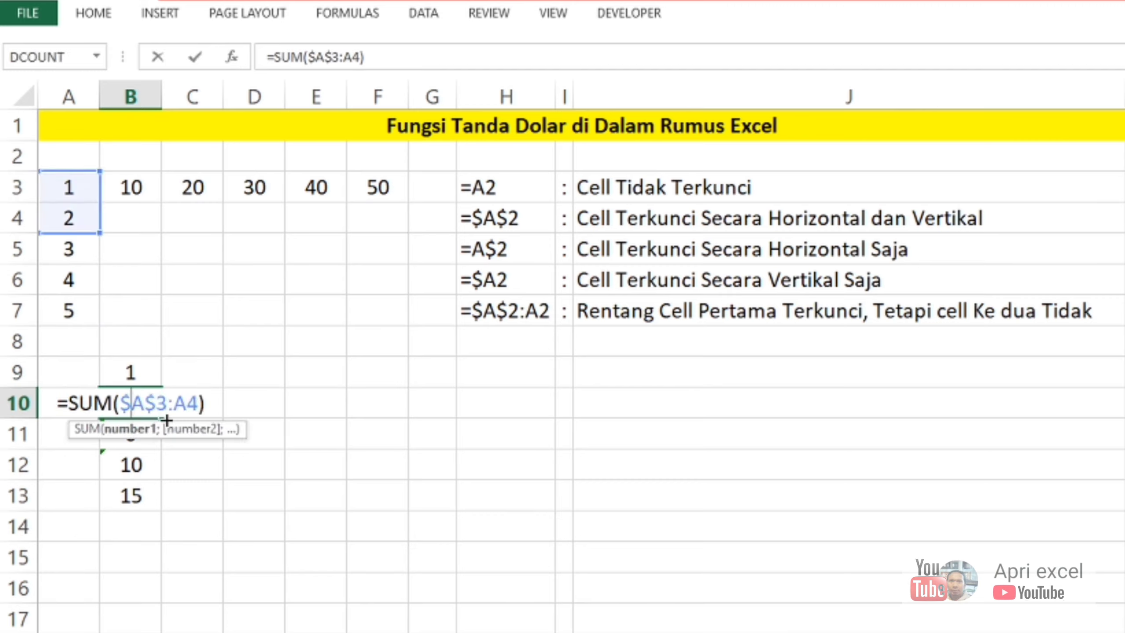
key(Return)
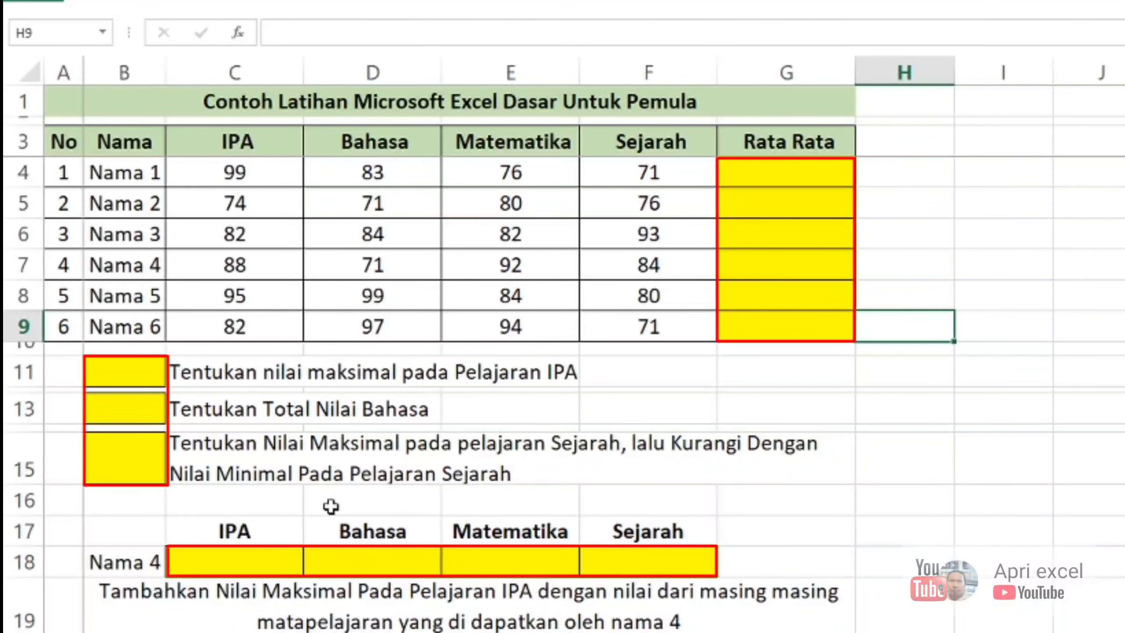
click(780, 178)
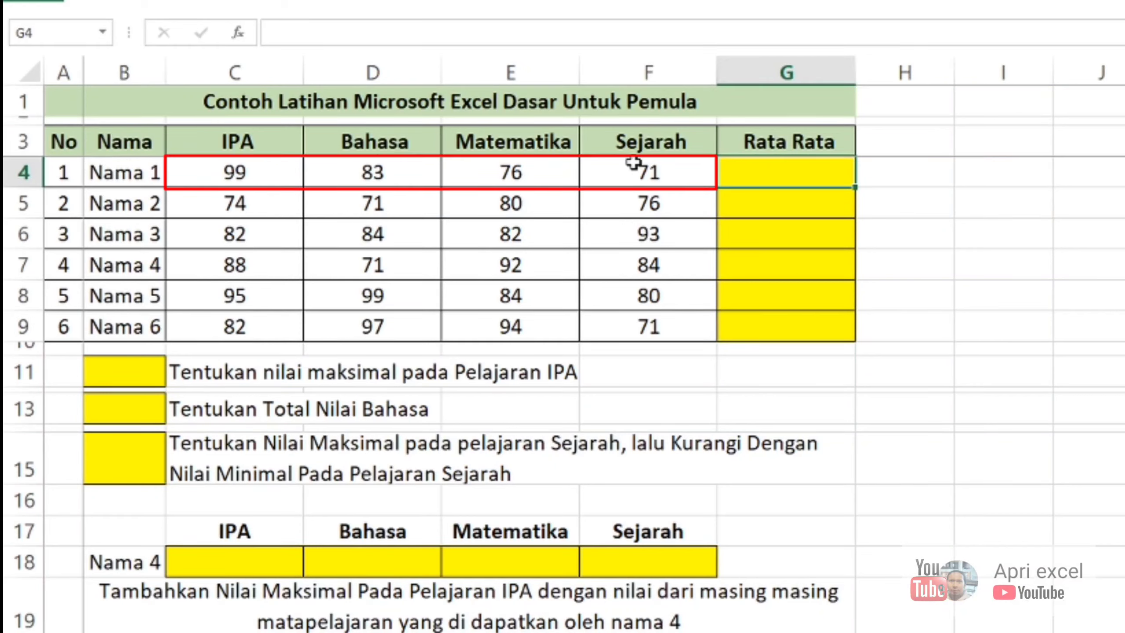
drag(265, 185, 647, 179)
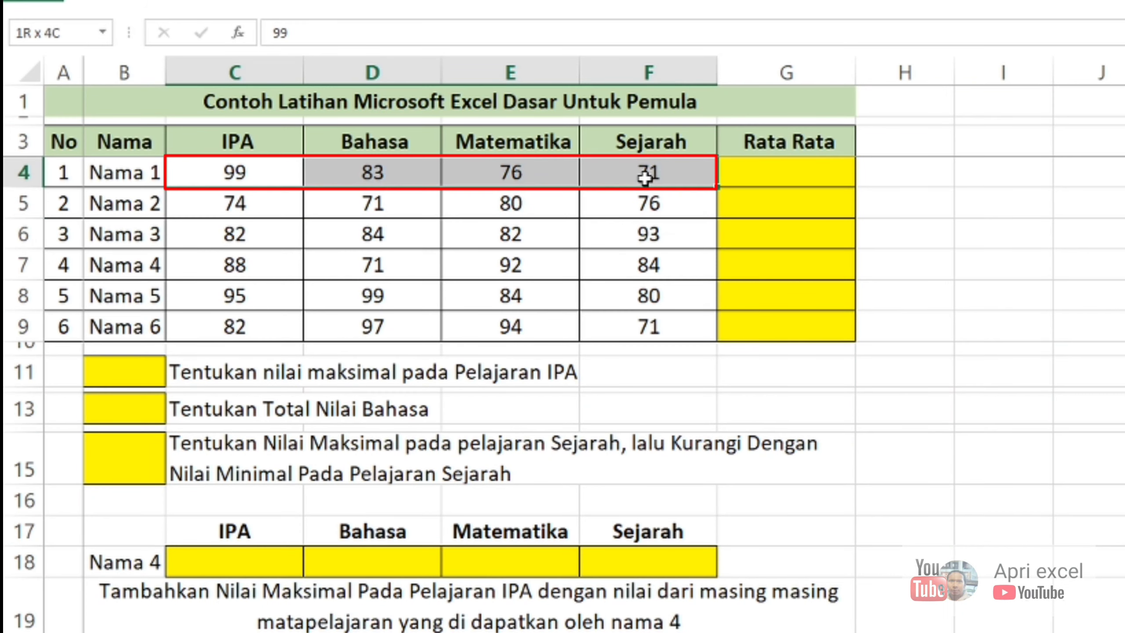
click(780, 181)
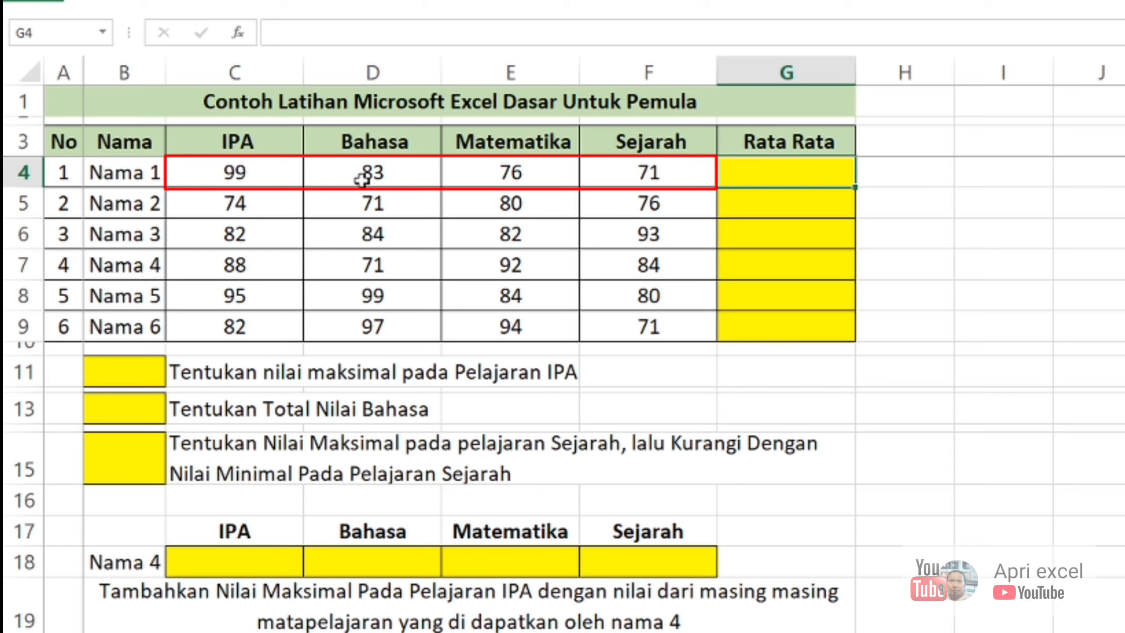
click(124, 374)
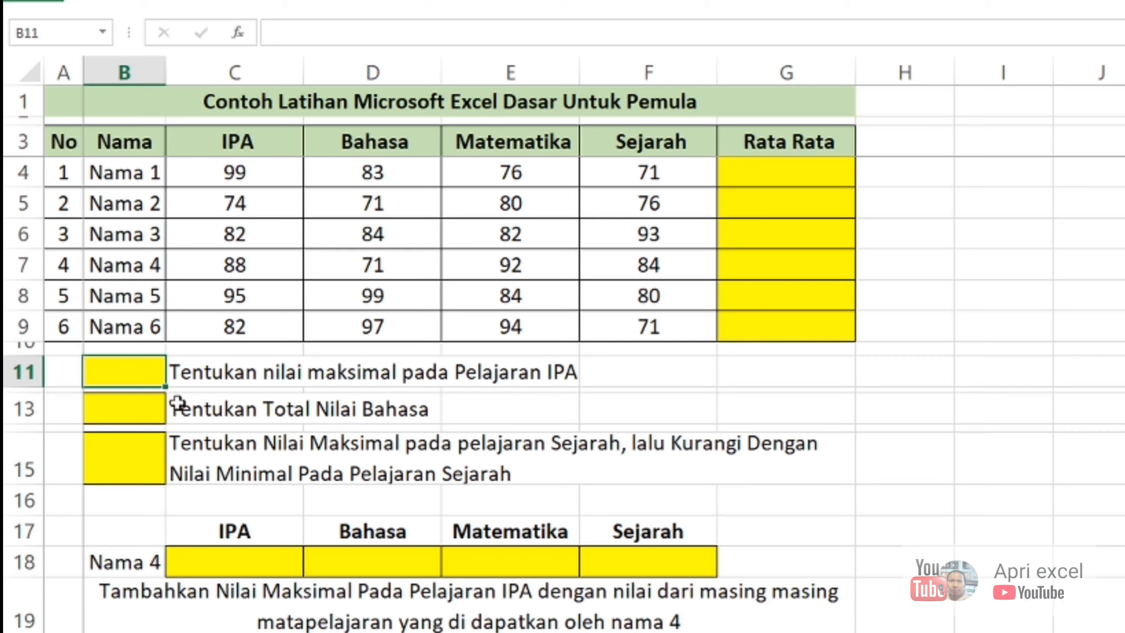
click(148, 412)
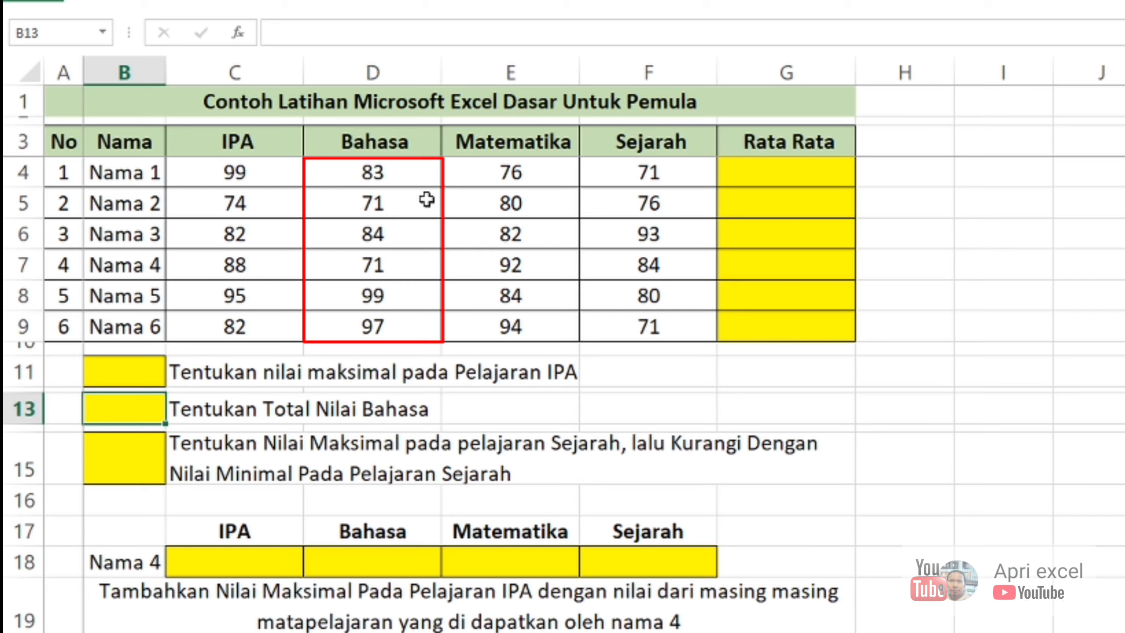
click(151, 465)
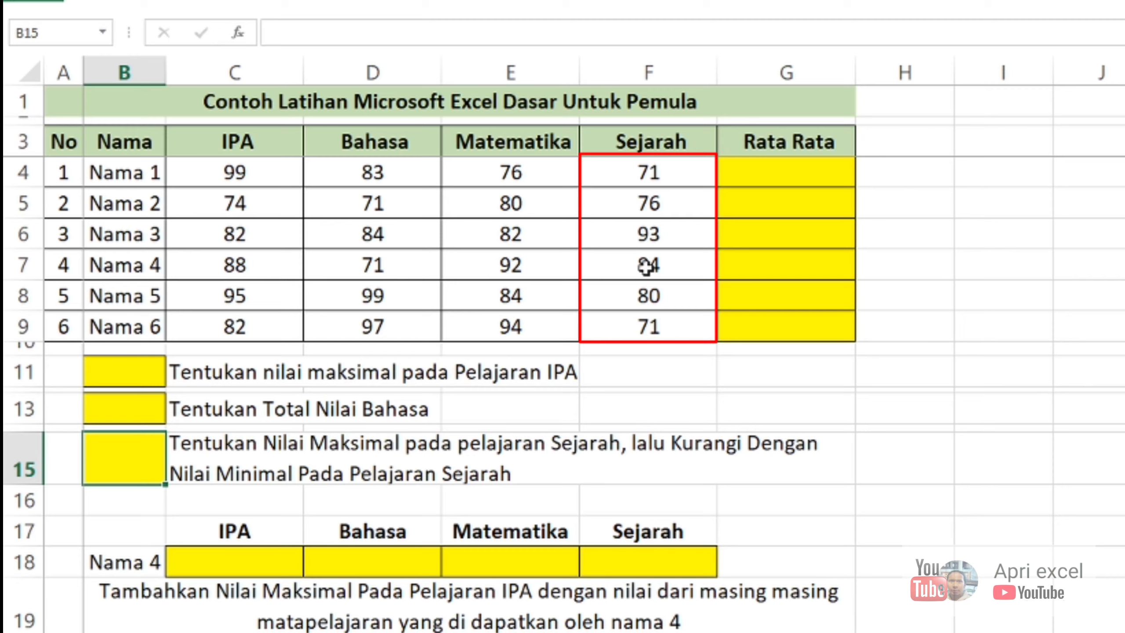
click(261, 557)
click(285, 594)
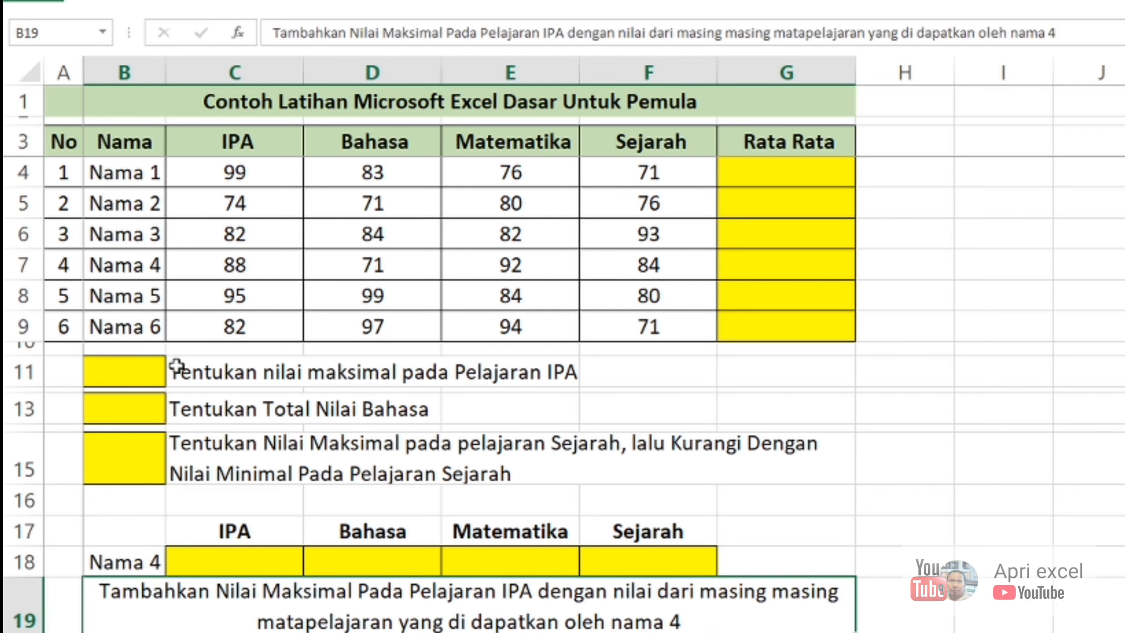
click(136, 365)
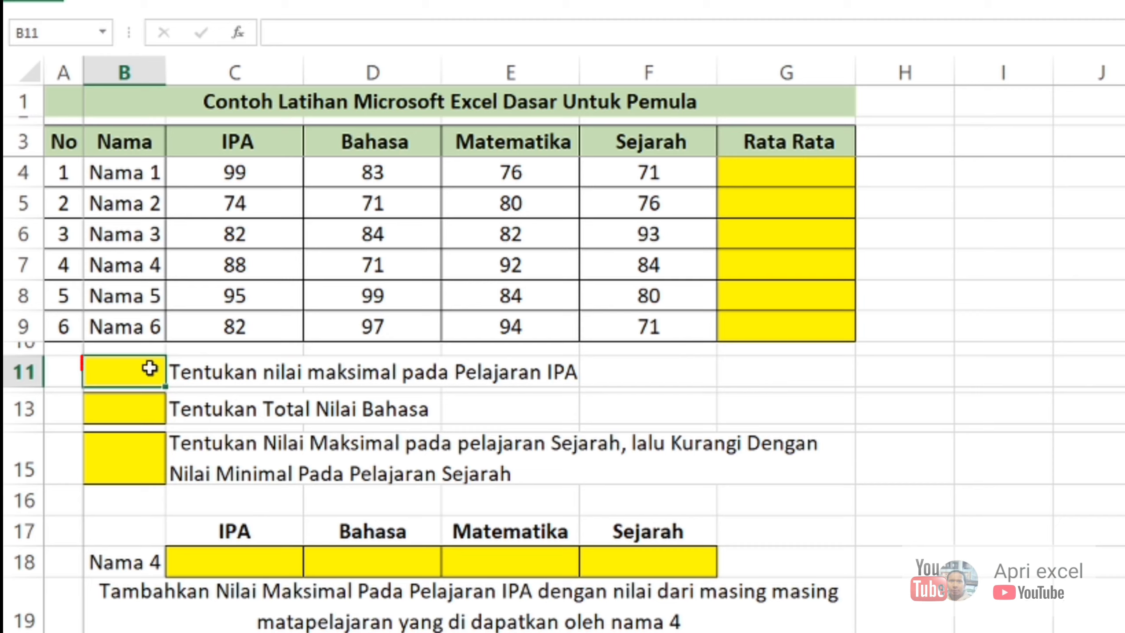
click(250, 262)
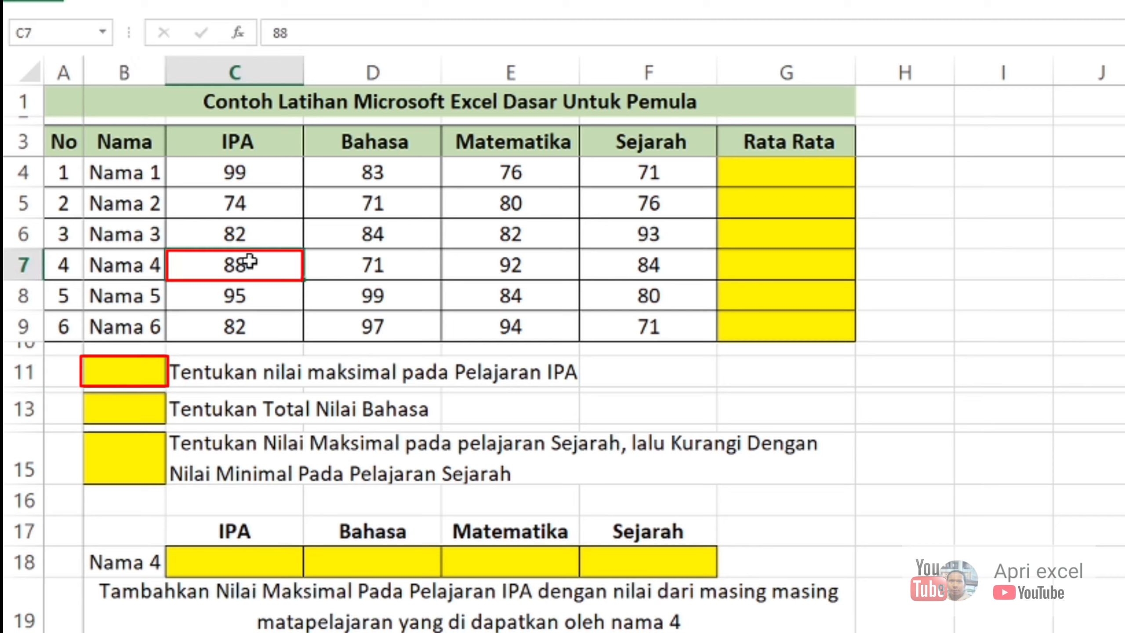
key(Right)
key(Right)
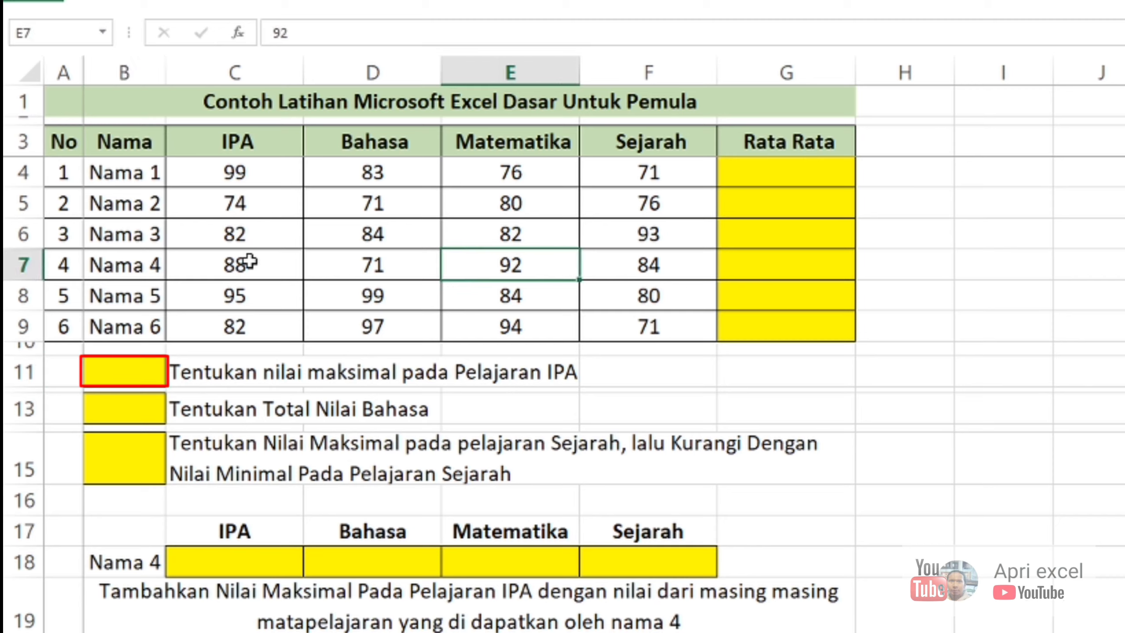
key(Right)
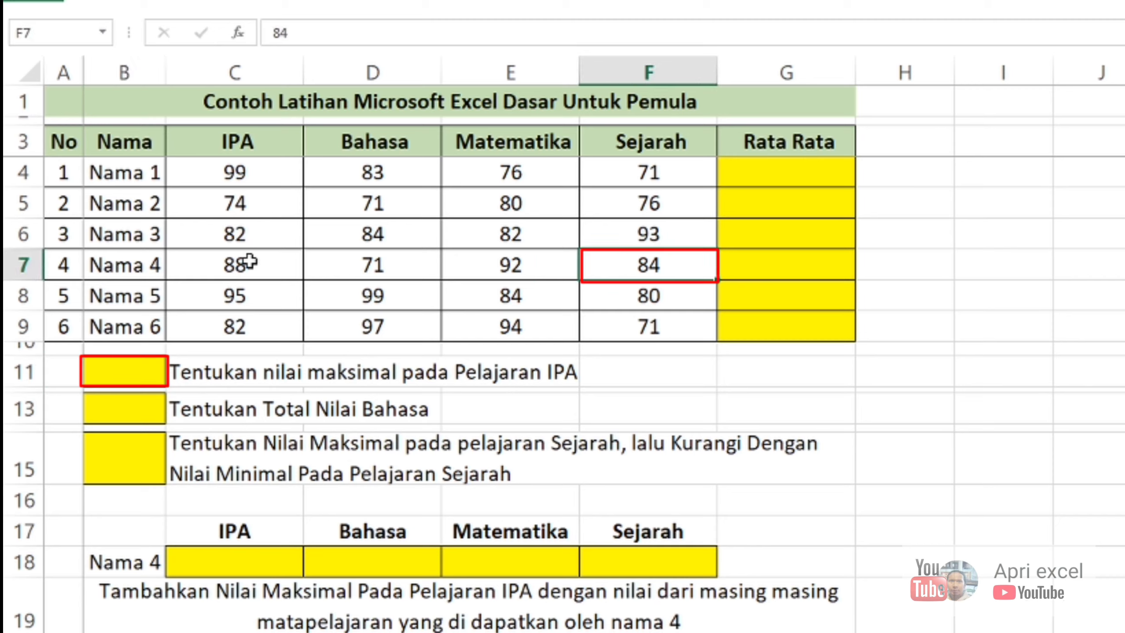
click(184, 562)
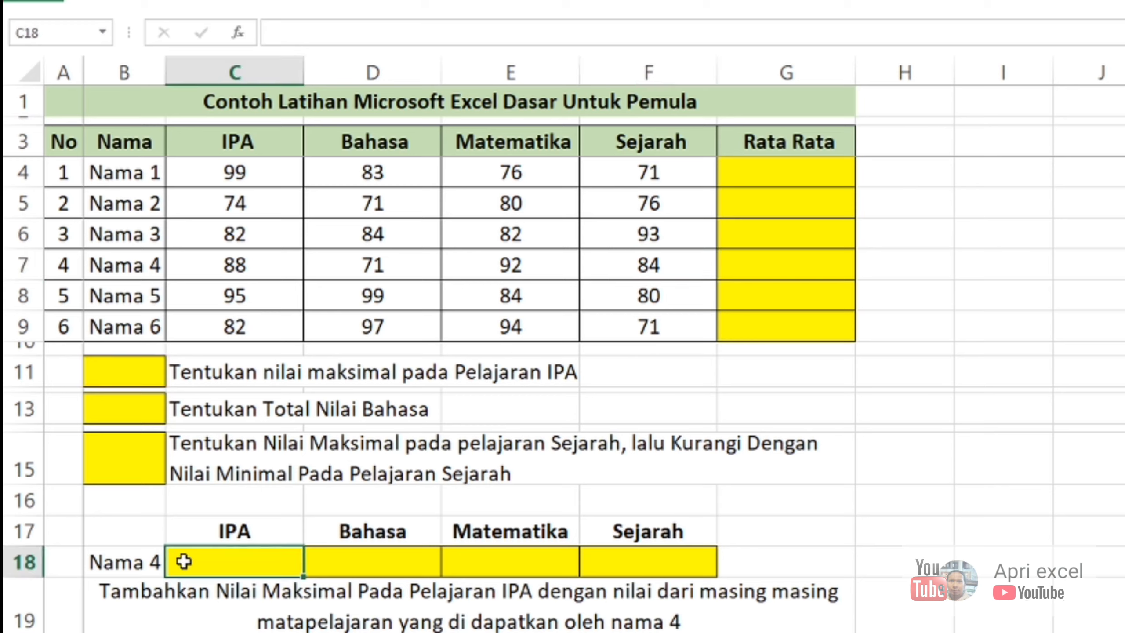